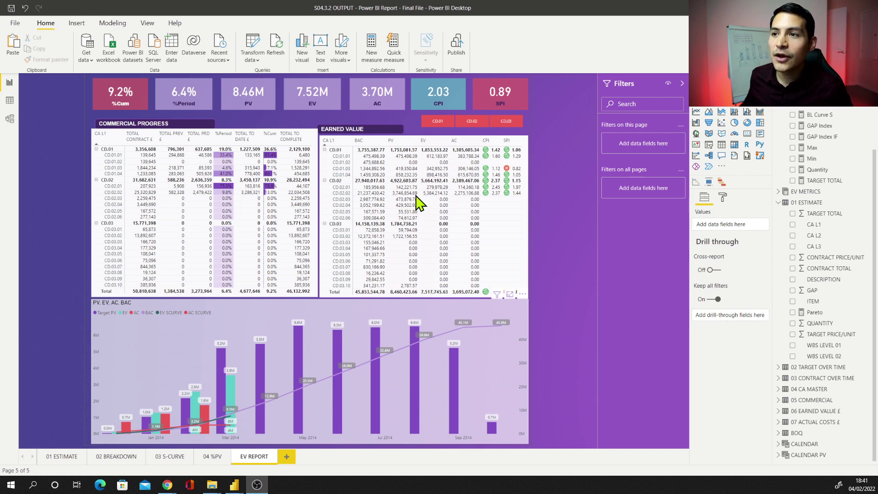
- Filter the report to control account CD.01 in the CA L1 slicer, then clear it to show all accounts
{"action": "mouse_move", "coordinate": [377, 200]}
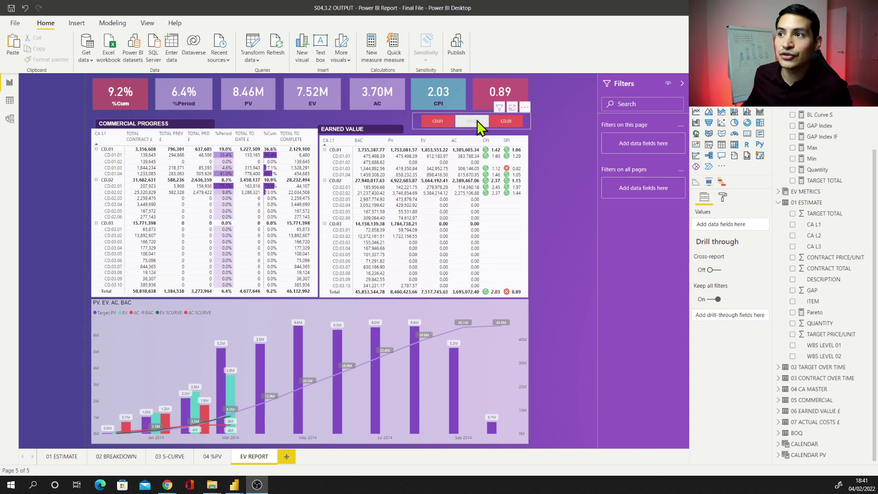
{"action": "left_click", "coordinate": [455, 121]}
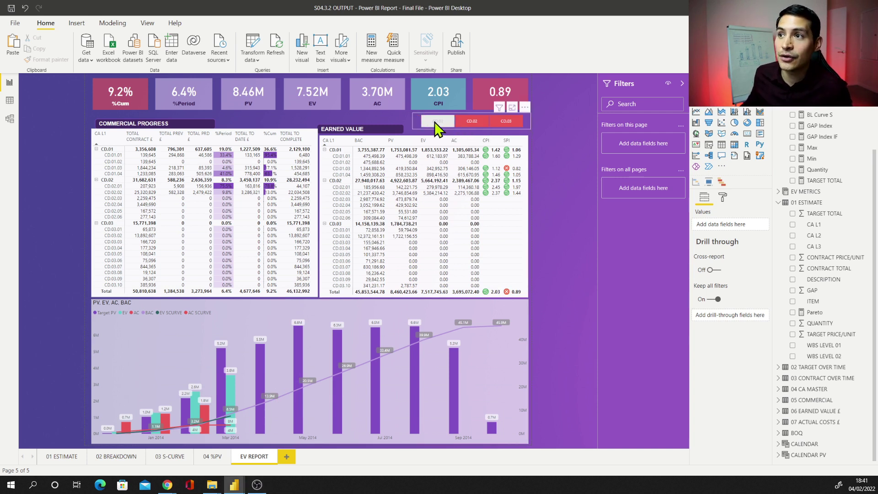
{"action": "left_click", "coordinate": [508, 173]}
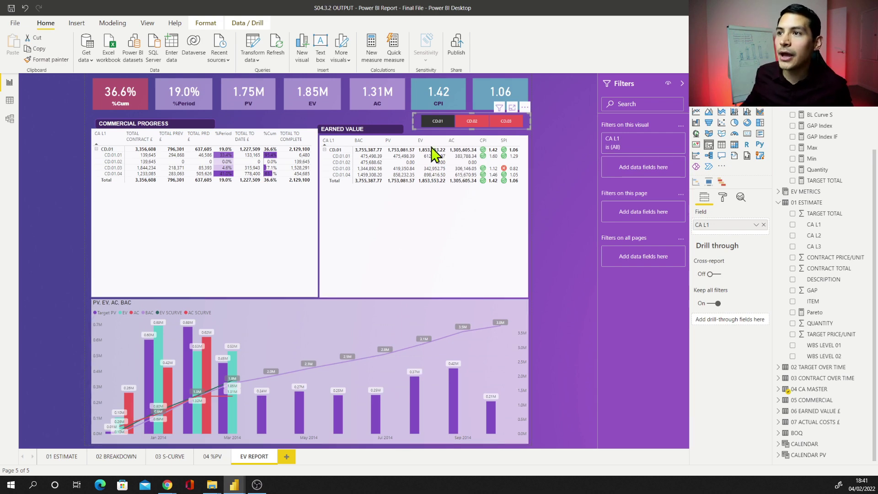
{"action": "left_click", "coordinate": [447, 126]}
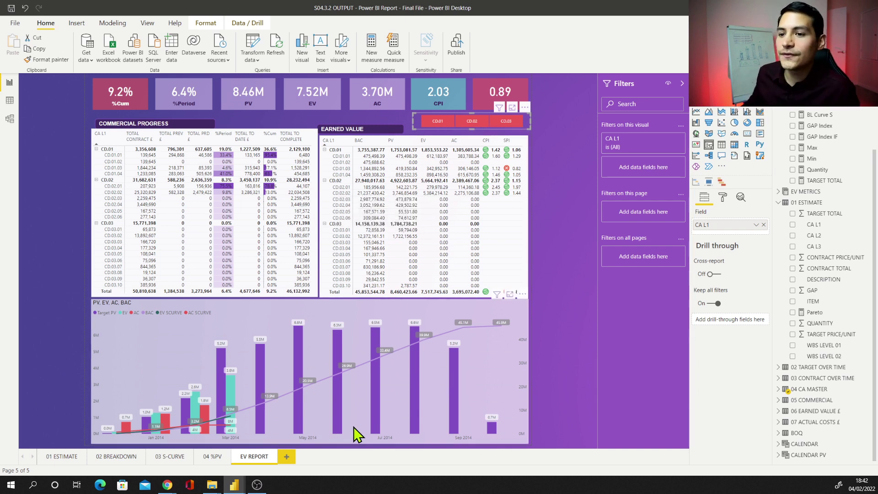
- Add Page 1, paste a copy of the PV, EV, AC, BAC chart there, and stretch it taller
{"action": "left_click", "coordinate": [288, 457]}
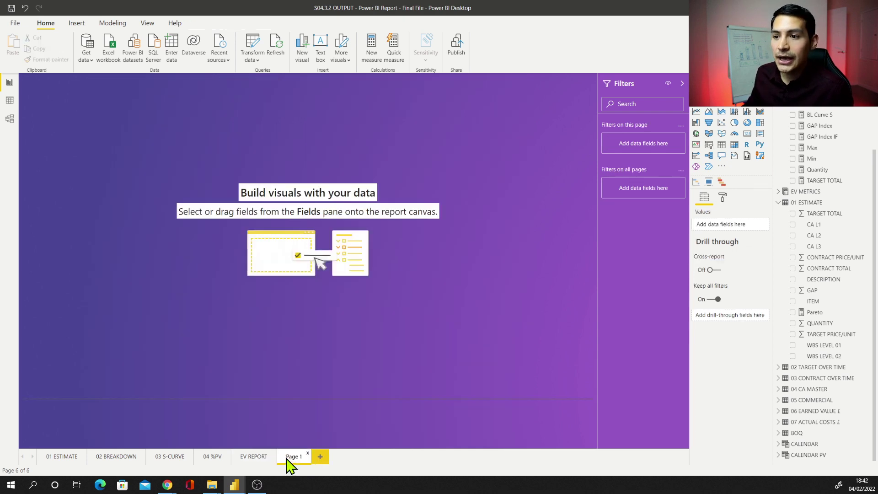
{"action": "left_click", "coordinate": [255, 457]}
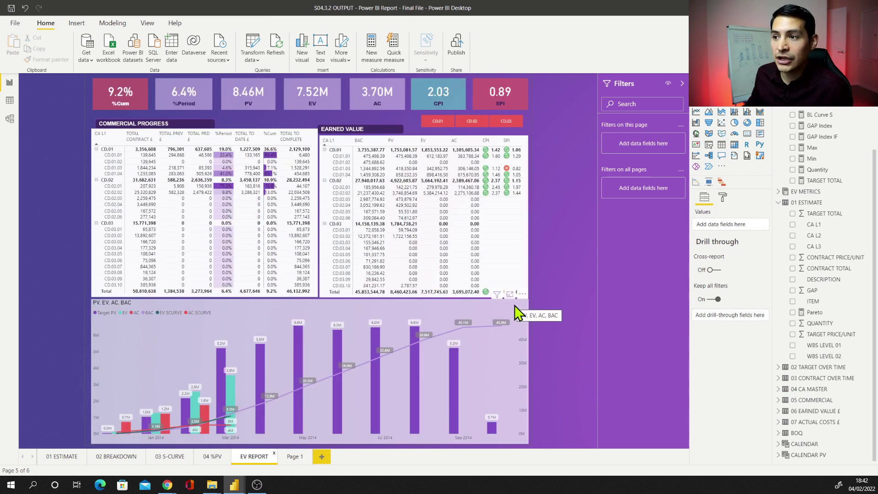
{"action": "left_click", "coordinate": [446, 310]}
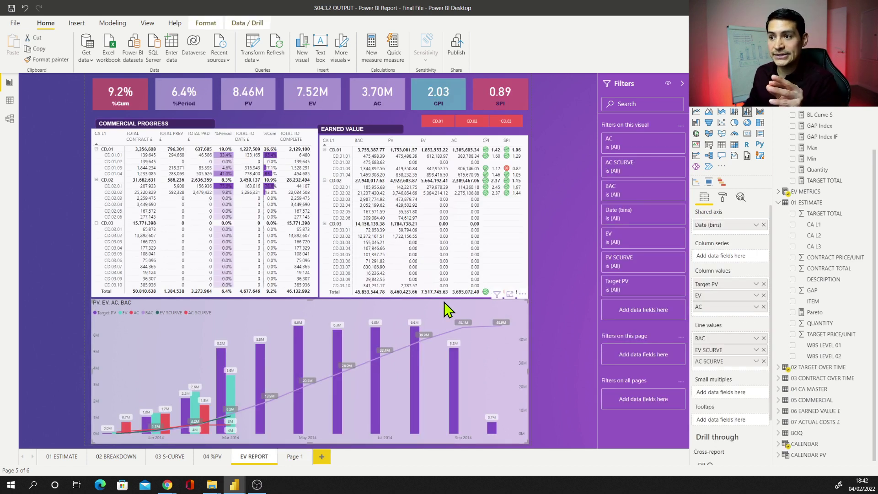
{"action": "key", "text": "ctrl+c"}
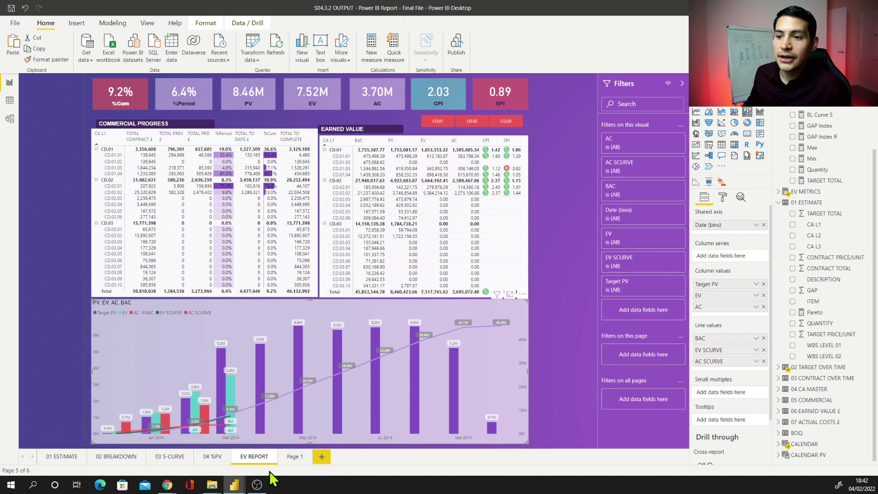
{"action": "left_click", "coordinate": [294, 457]}
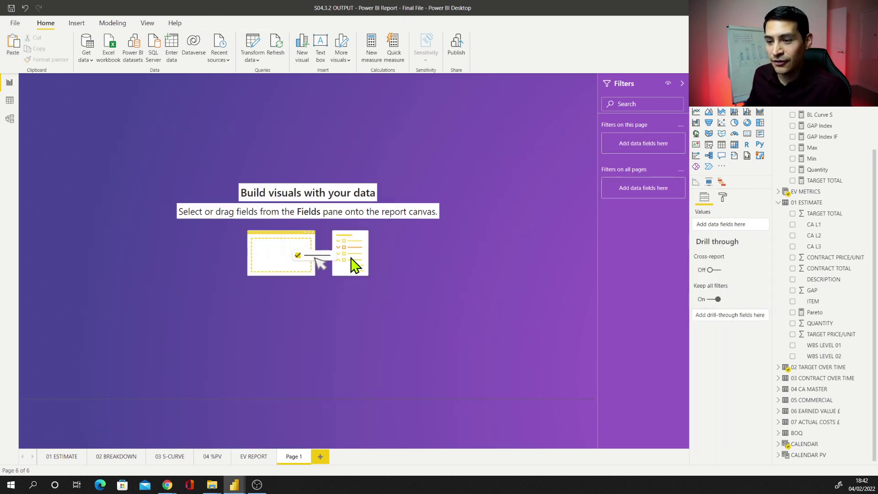
{"action": "key", "text": "ctrl+v"}
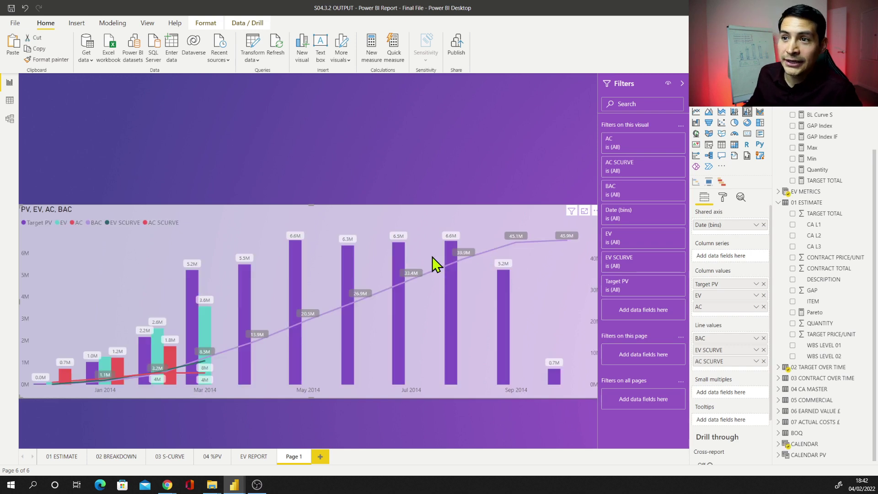
{"action": "left_click_drag", "start_coordinate": [310, 204], "coordinate": [320, 161]}
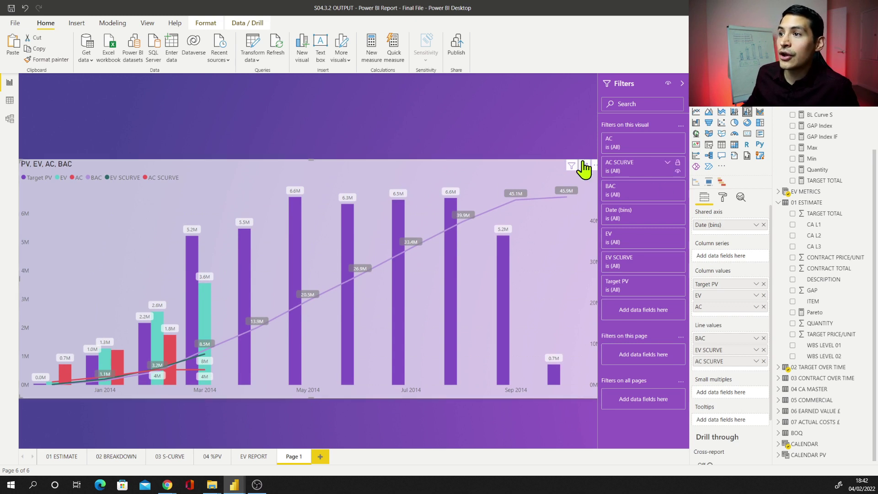
- Set Page 1's page size type to Tooltip (320 × 240)
{"action": "left_click", "coordinate": [430, 130]}
{"action": "left_click", "coordinate": [323, 125]}
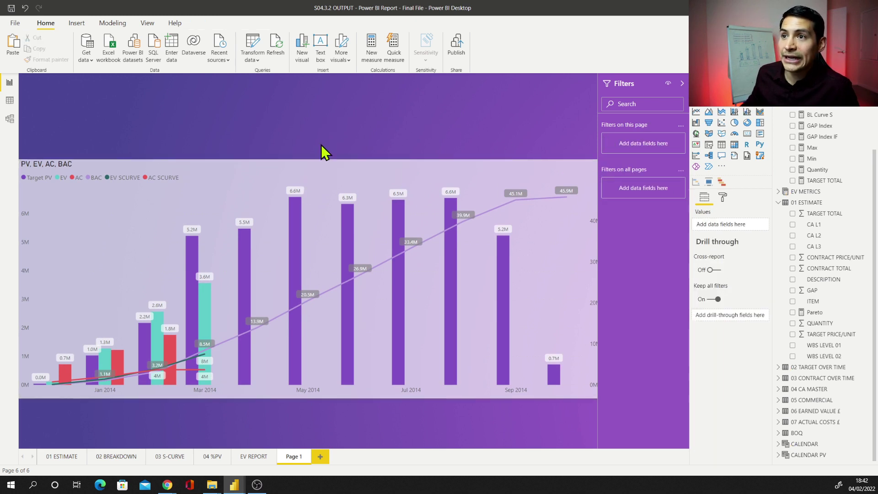
{"action": "left_click", "coordinate": [721, 199]}
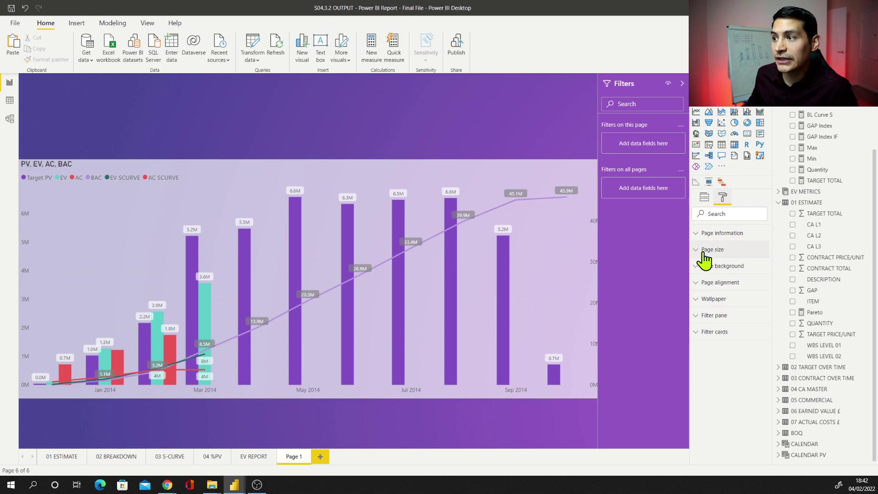
{"action": "left_click", "coordinate": [705, 251]}
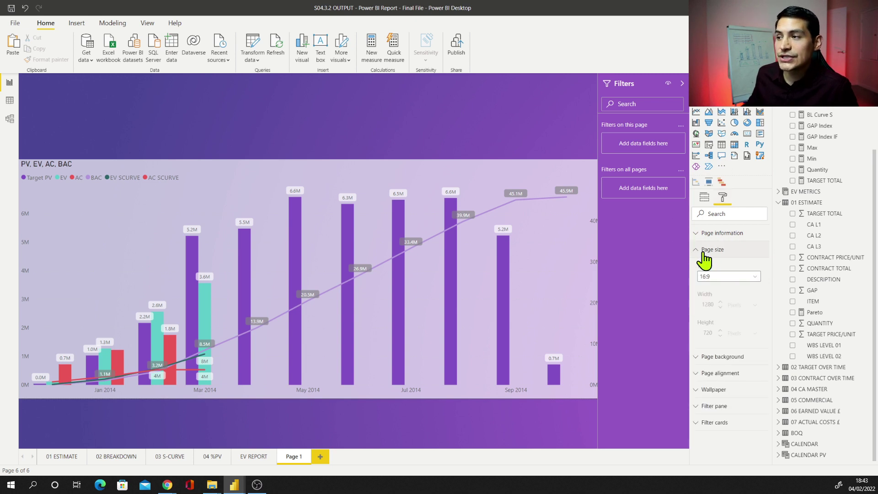
{"action": "left_click", "coordinate": [728, 279]}
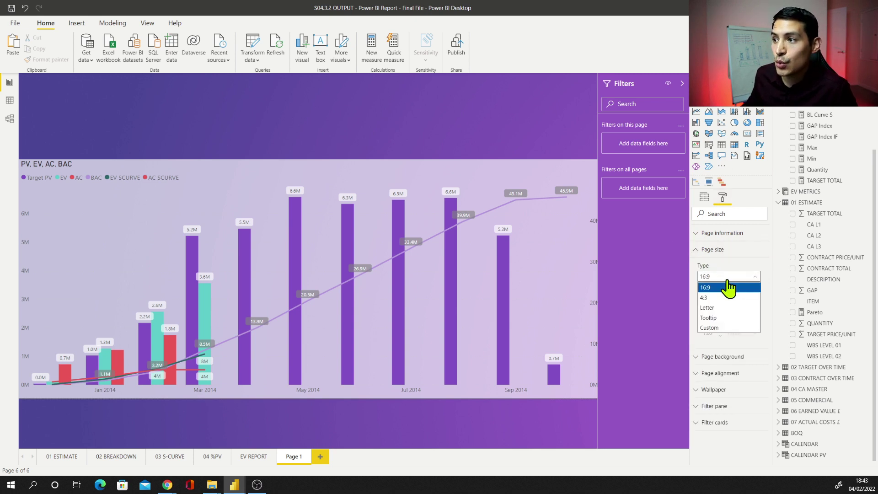
{"action": "left_click", "coordinate": [727, 318]}
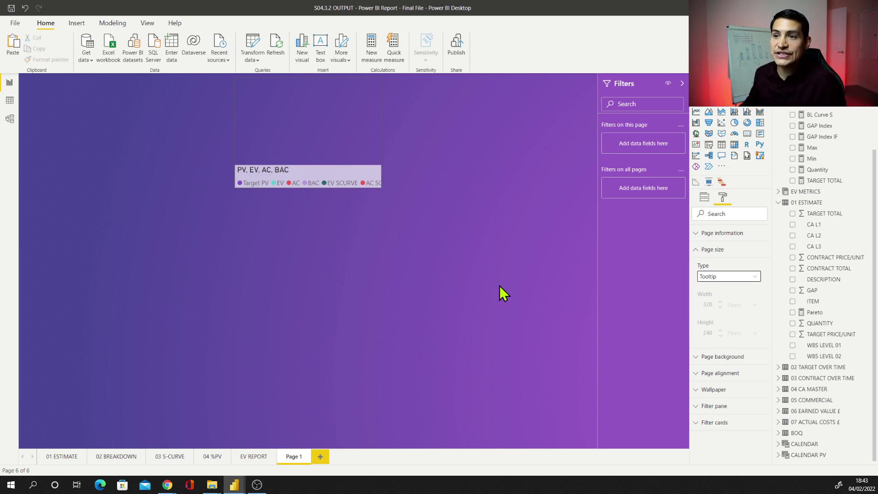
- Shrink the PV, EV, AC, BAC chart to fit the tooltip-sized canvas
{"action": "left_click", "coordinate": [337, 99]}
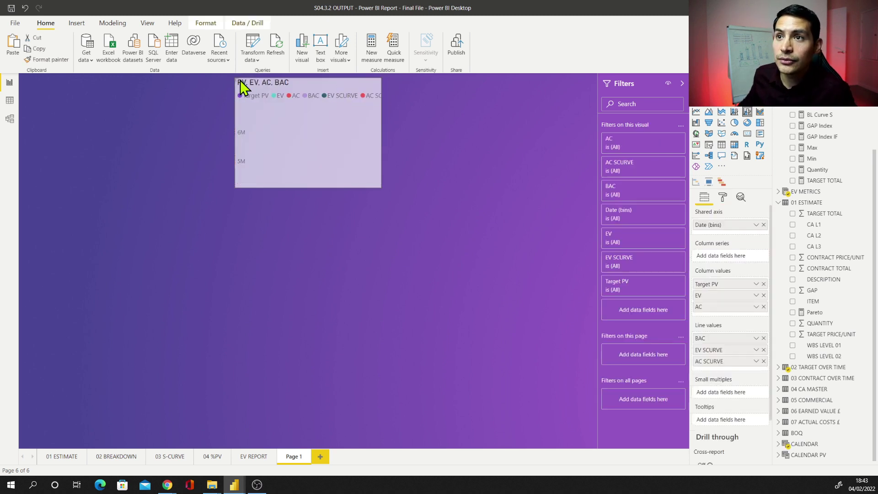
{"action": "left_click_drag", "start_coordinate": [240, 80], "coordinate": [366, 163]}
{"action": "key", "text": "ctrl+z"}
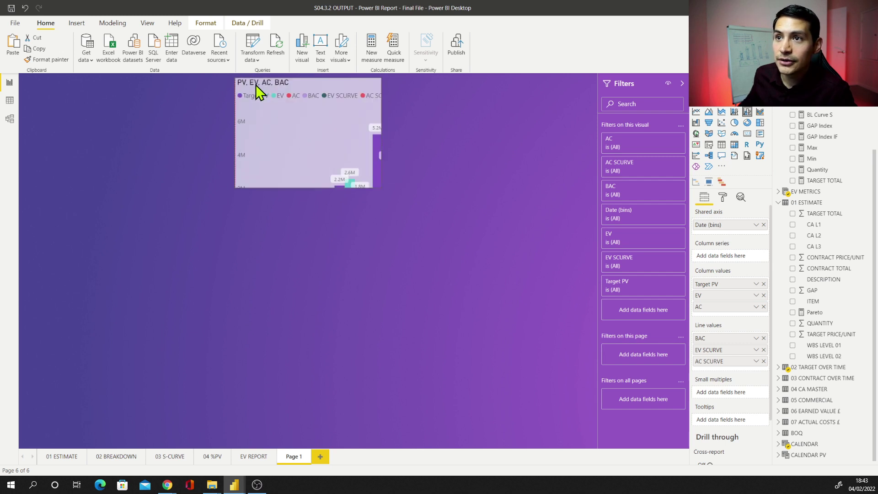
{"action": "left_click_drag", "start_coordinate": [238, 78], "coordinate": [236, 112]}
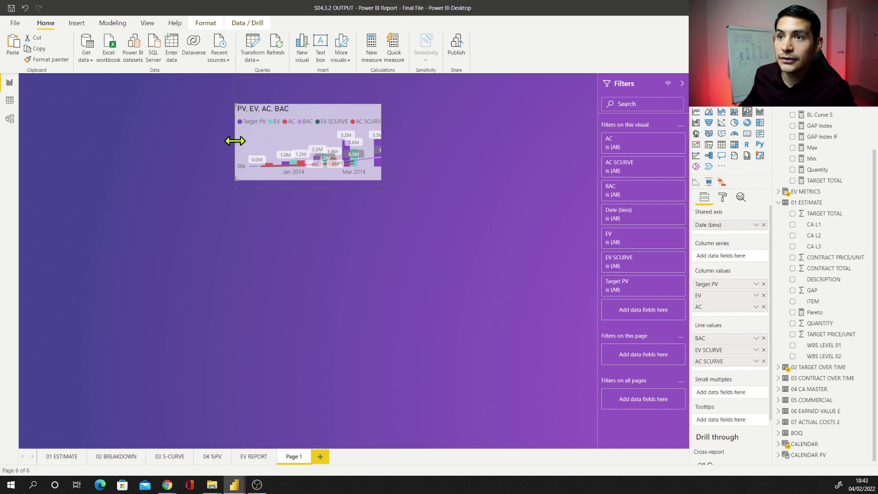
{"action": "key", "text": "Escape"}
{"action": "left_click", "coordinate": [285, 112]}
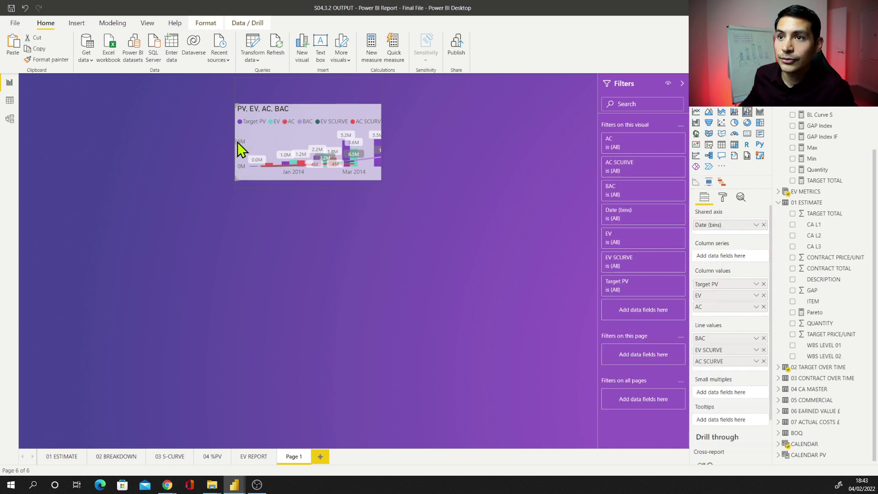
- Move the chart left, make it taller, and widen it so the legend shows EV SCURVE
{"action": "left_click_drag", "start_coordinate": [237, 141], "coordinate": [270, 147]}
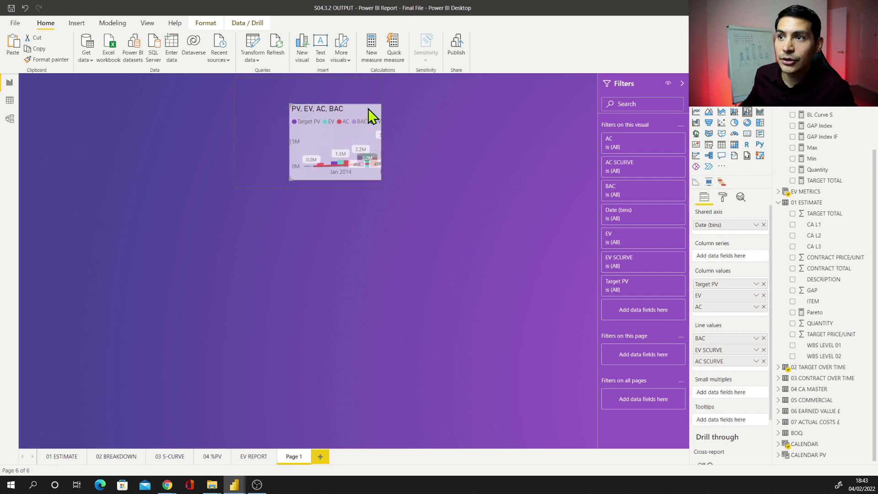
{"action": "key", "text": "ctrl+z"}
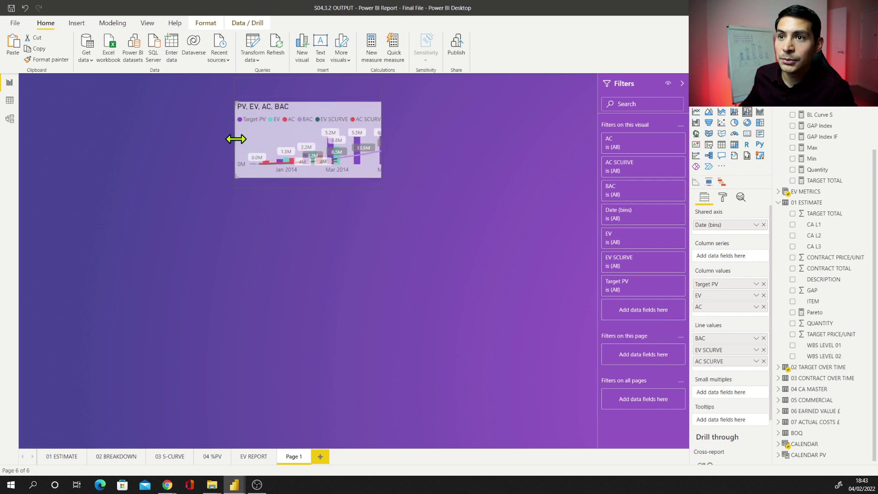
{"action": "left_click_drag", "start_coordinate": [236, 139], "coordinate": [319, 145]}
{"action": "key", "text": "ctrl+z"}
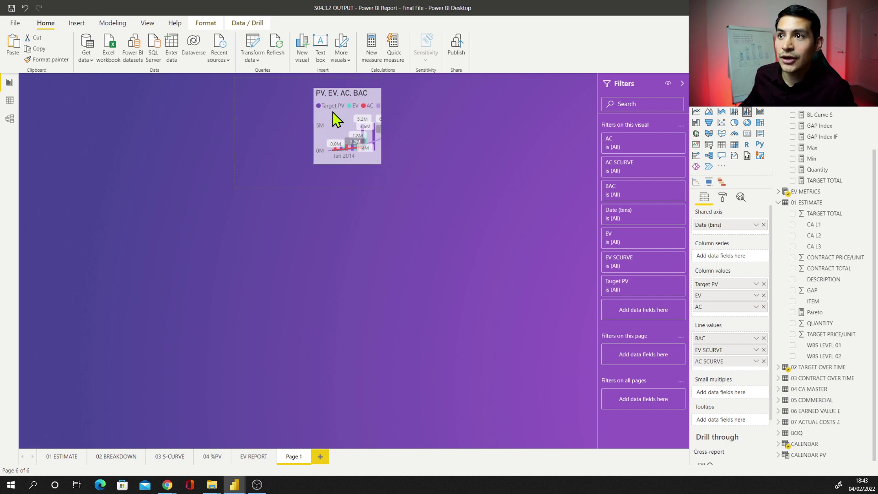
{"action": "key", "text": "ctrl+z"}
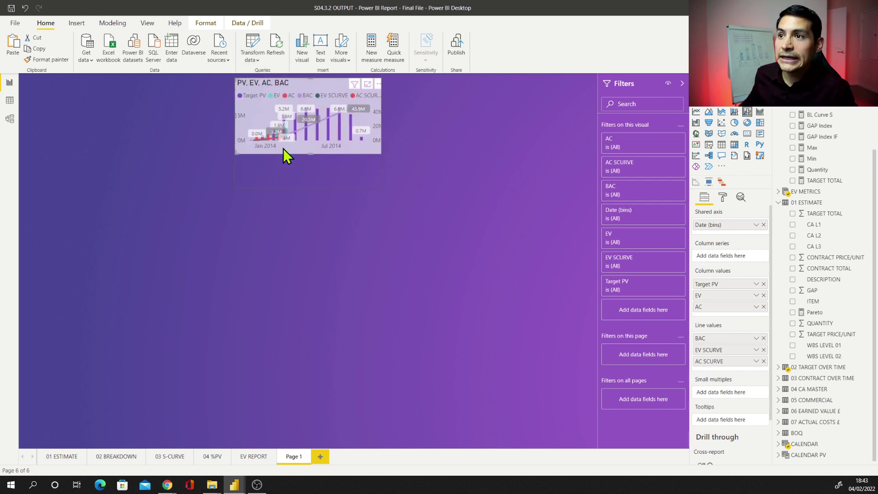
{"action": "left_click_drag", "start_coordinate": [235, 154], "coordinate": [235, 187]}
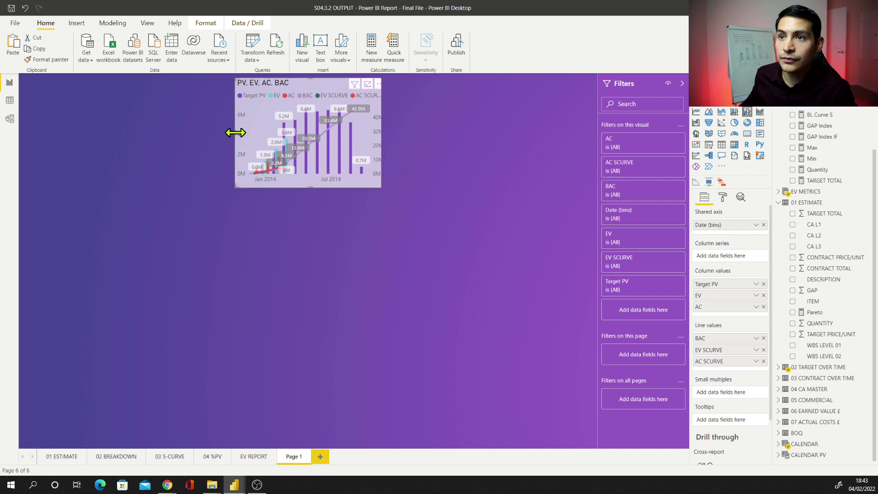
{"action": "left_click_drag", "start_coordinate": [235, 133], "coordinate": [277, 141]}
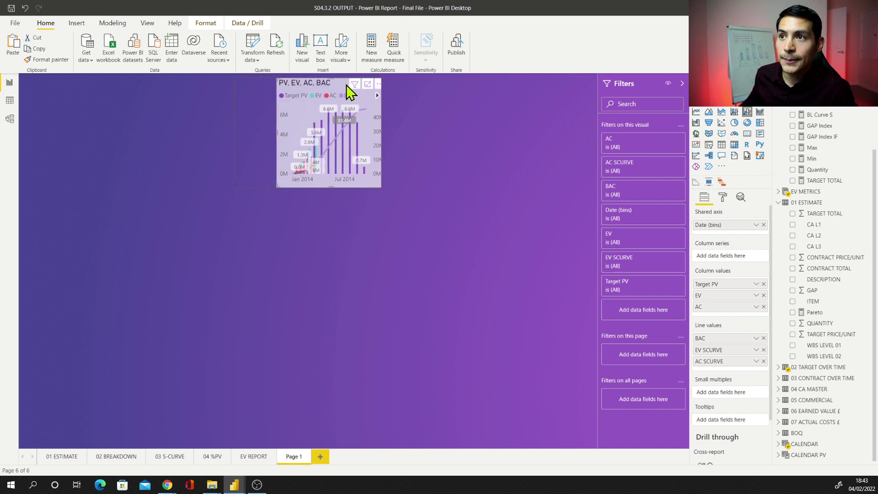
{"action": "left_click_drag", "start_coordinate": [344, 92], "coordinate": [302, 91]}
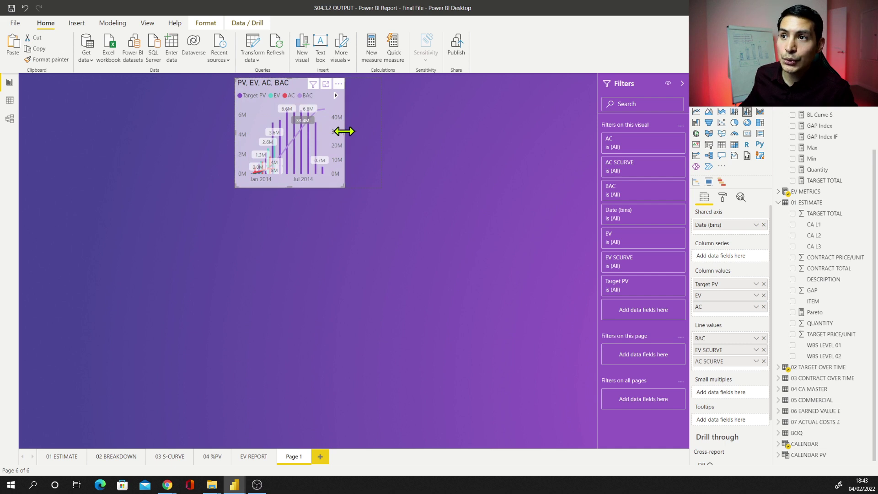
{"action": "left_click_drag", "start_coordinate": [344, 131], "coordinate": [382, 135]}
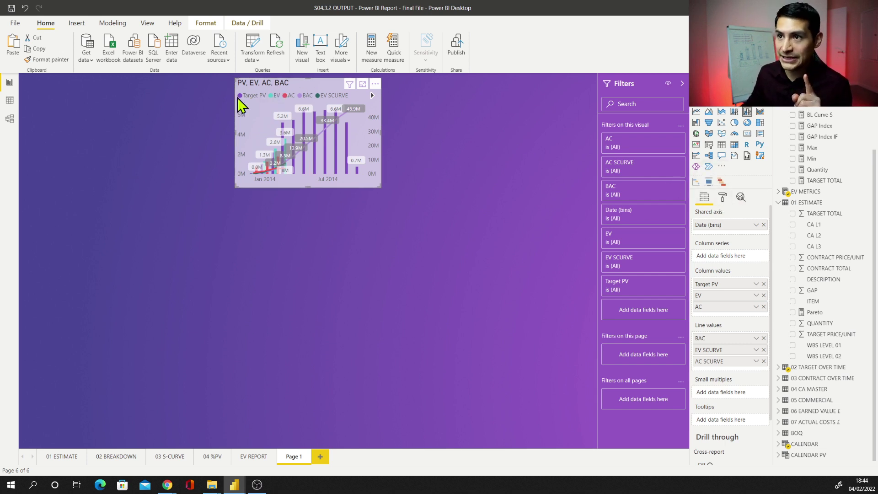
- Turn off the chart title and set the legend text size to 8
{"action": "left_click", "coordinate": [723, 198]}
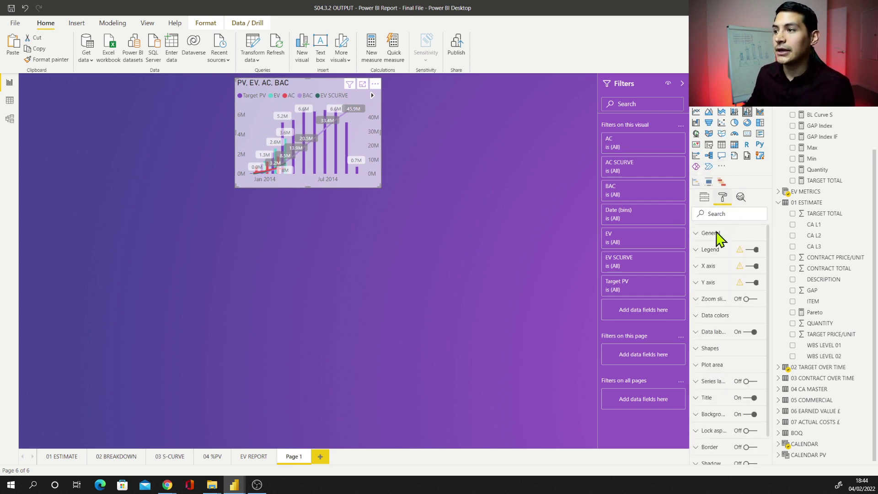
{"action": "left_click", "coordinate": [747, 398]}
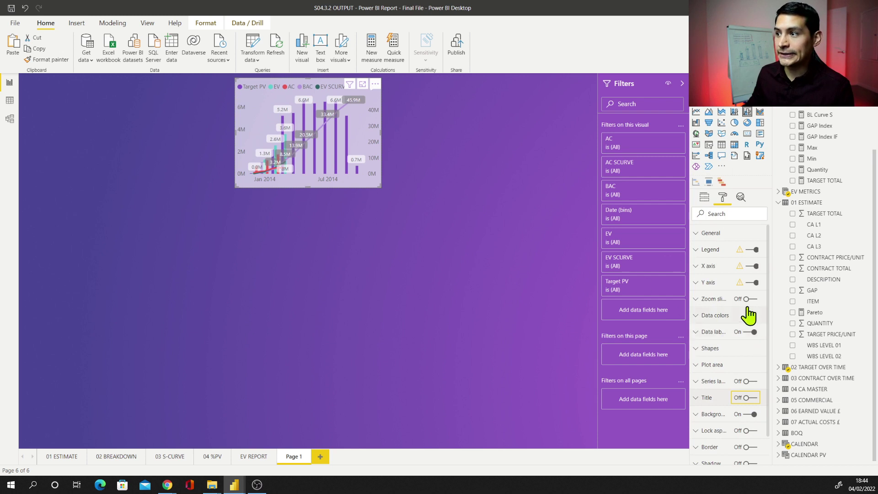
{"action": "left_click", "coordinate": [708, 251]}
{"action": "left_click", "coordinate": [707, 424]}
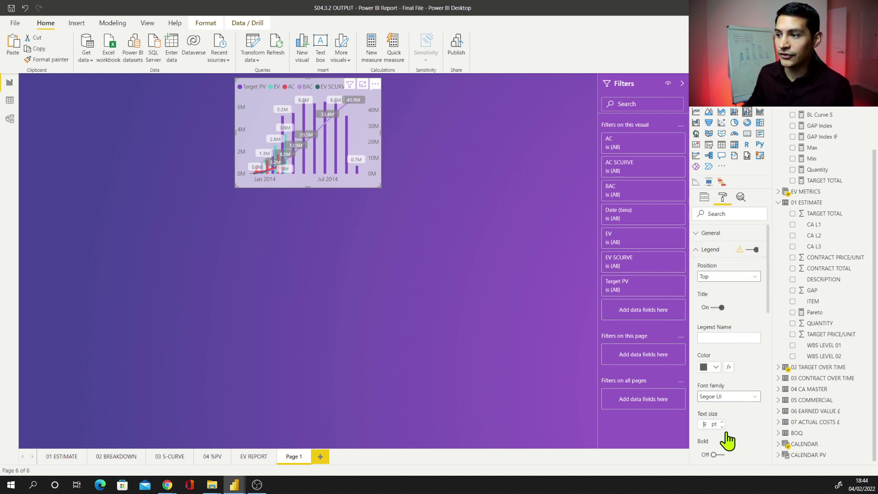
{"action": "key", "text": "BackSpace"}
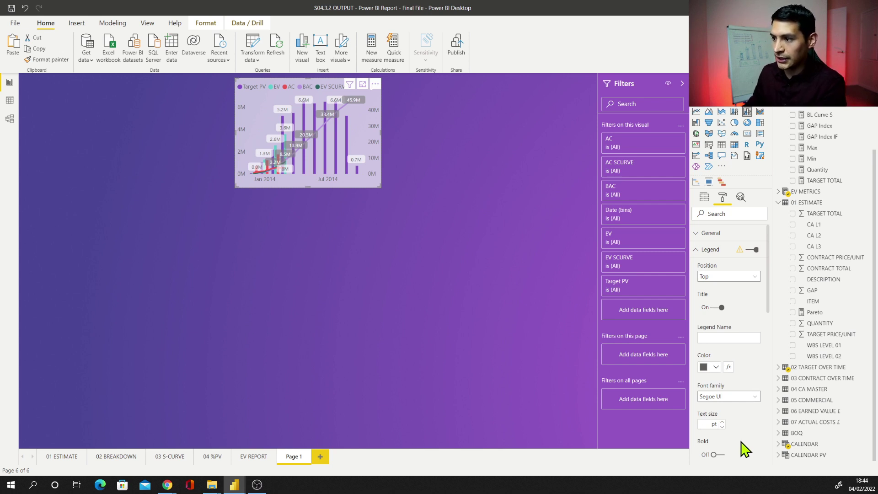
{"action": "type", "text": "8"}
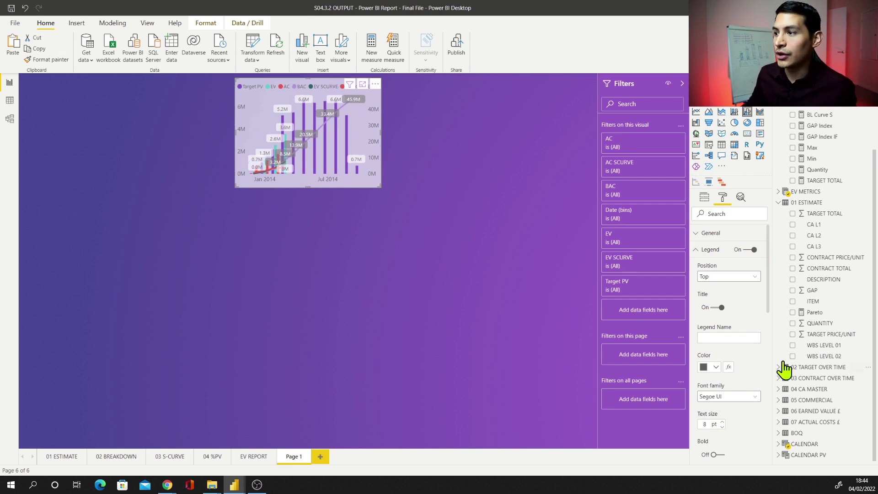
- Set the chart's data labels font to DIN Light
{"action": "scroll", "coordinate": [764, 359], "scroll_direction": "down", "scroll_amount": 5}
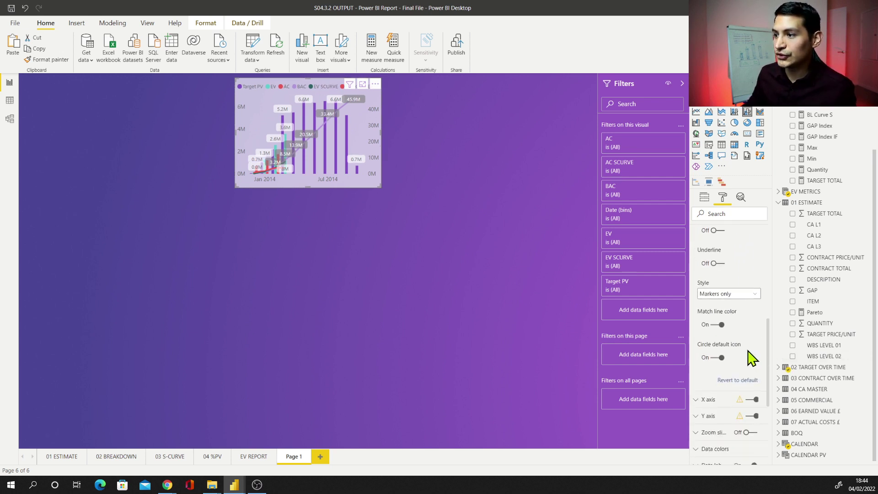
{"action": "scroll", "coordinate": [741, 359], "scroll_direction": "down", "scroll_amount": 2}
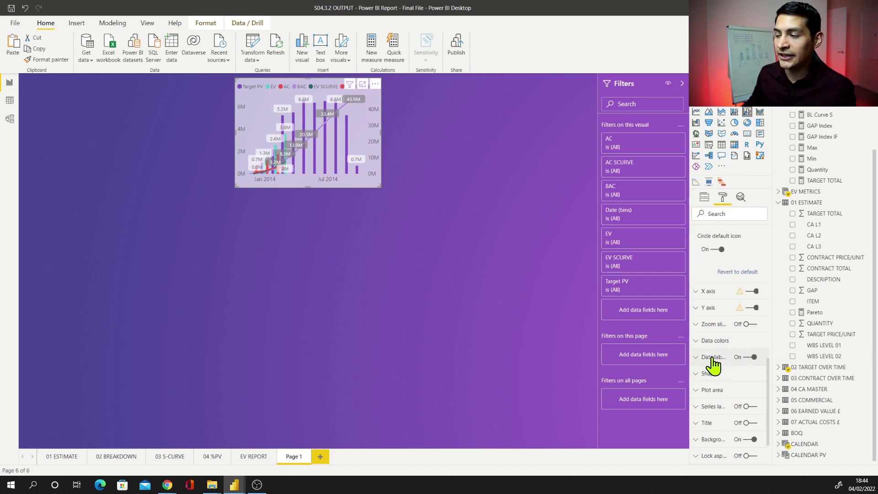
{"action": "left_click", "coordinate": [713, 359]}
{"action": "scroll", "coordinate": [736, 392], "scroll_direction": "down", "scroll_amount": 3}
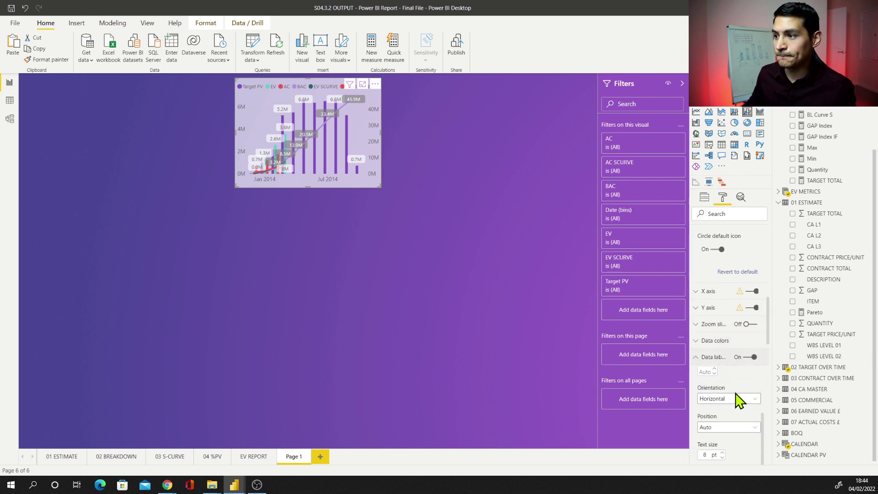
{"action": "scroll", "coordinate": [740, 401], "scroll_direction": "down", "scroll_amount": 3}
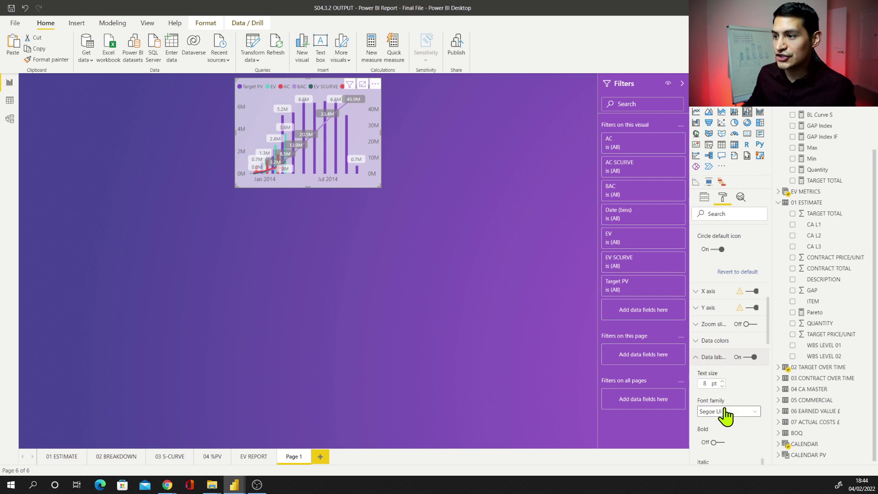
{"action": "left_click", "coordinate": [728, 412]}
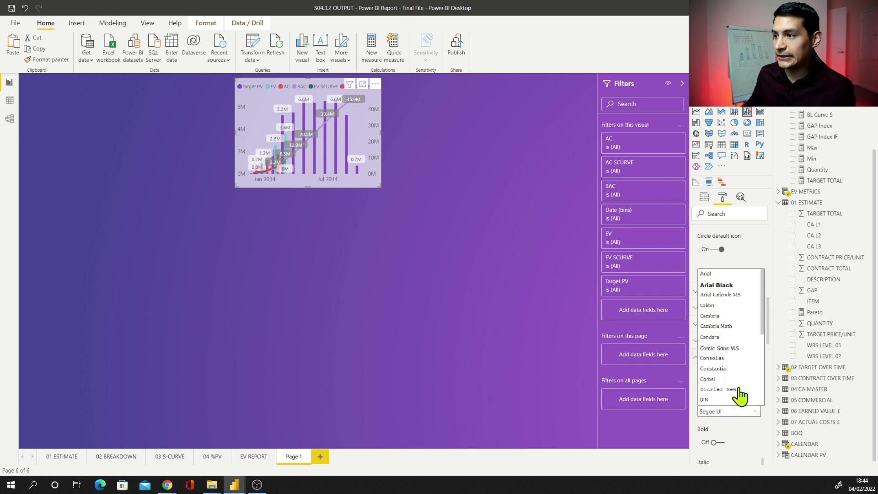
{"action": "scroll", "coordinate": [735, 348], "scroll_direction": "down", "scroll_amount": 2}
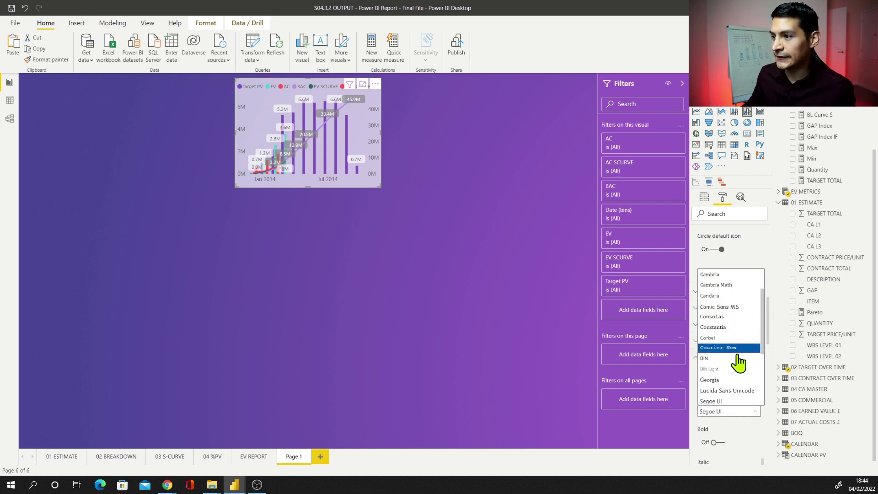
{"action": "left_click", "coordinate": [732, 369]}
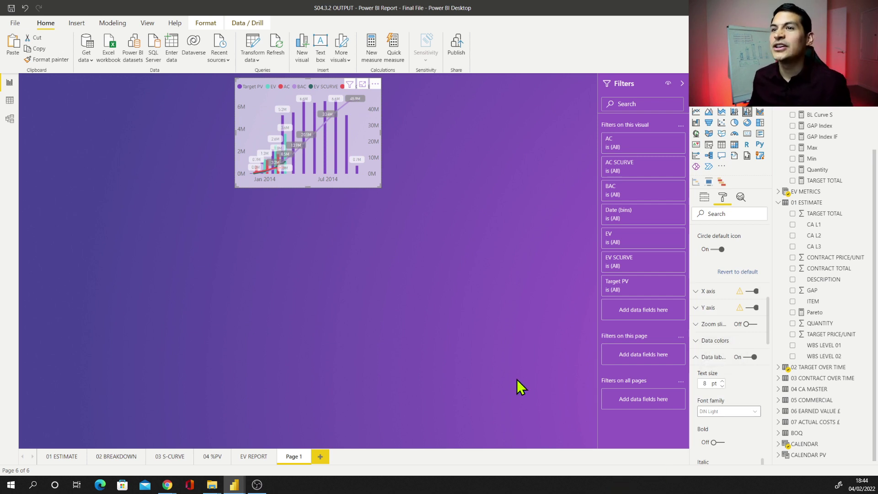
- Set the column Y axis label font to DIN
{"action": "left_click", "coordinate": [709, 310]}
{"action": "left_click", "coordinate": [705, 388]}
{"action": "left_click", "coordinate": [734, 417]}
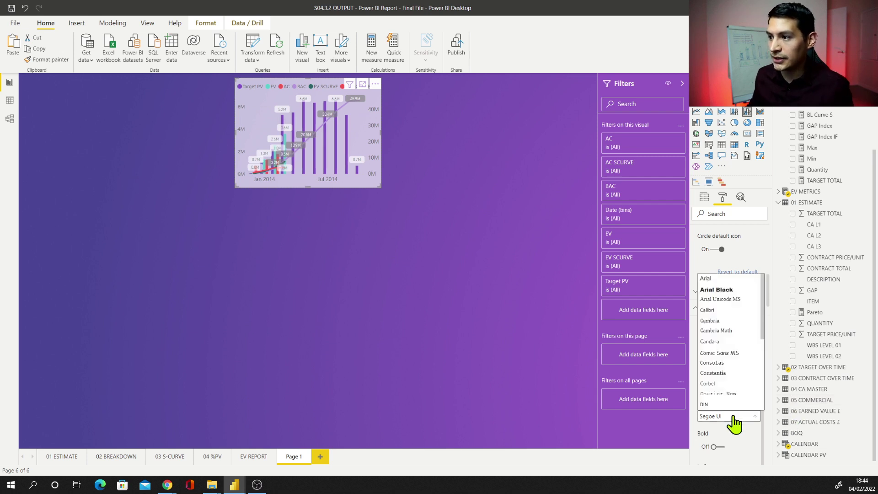
{"action": "left_click", "coordinate": [732, 405]}
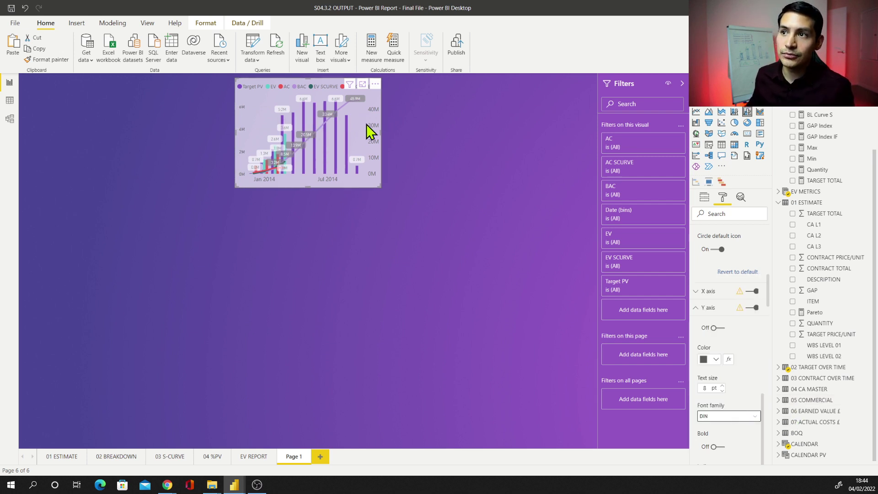
- Set the line Y axis font to DIN and collapse the legend and Y axis sections
{"action": "scroll", "coordinate": [745, 377], "scroll_direction": "down", "scroll_amount": 5}
{"action": "scroll", "coordinate": [745, 378], "scroll_direction": "down", "scroll_amount": 5}
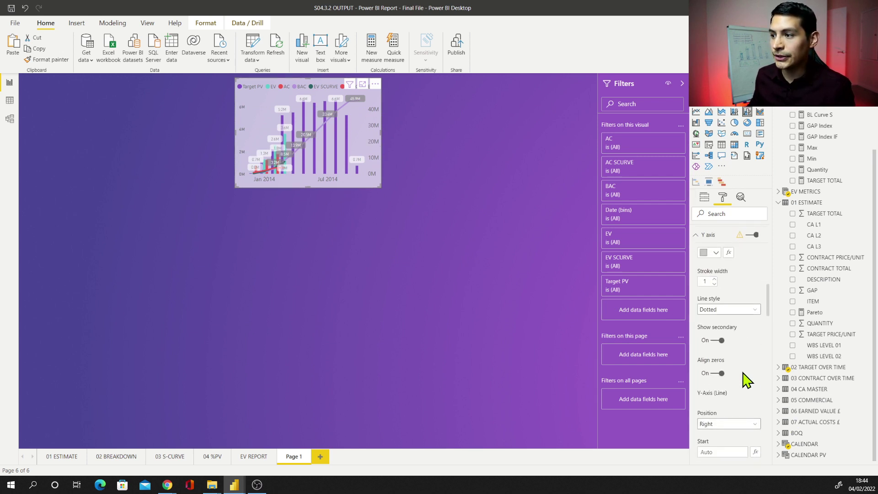
{"action": "scroll", "coordinate": [732, 366], "scroll_direction": "down", "scroll_amount": 5}
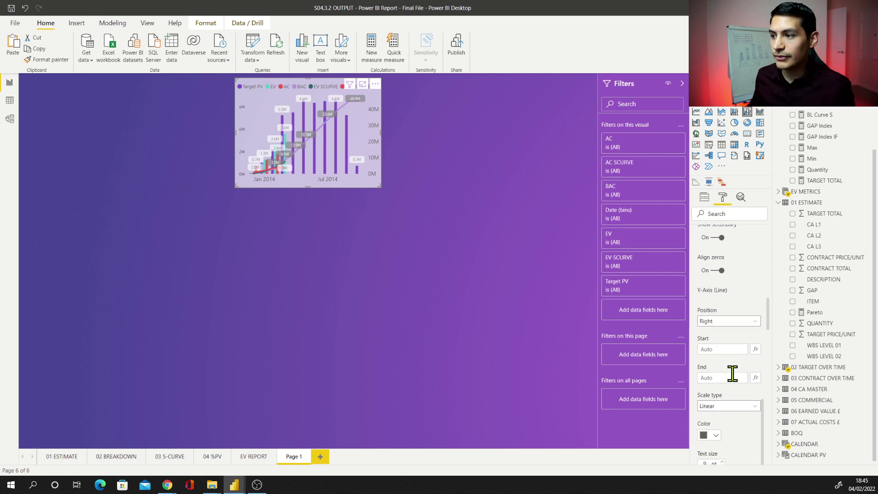
{"action": "scroll", "coordinate": [733, 373], "scroll_direction": "down", "scroll_amount": 2}
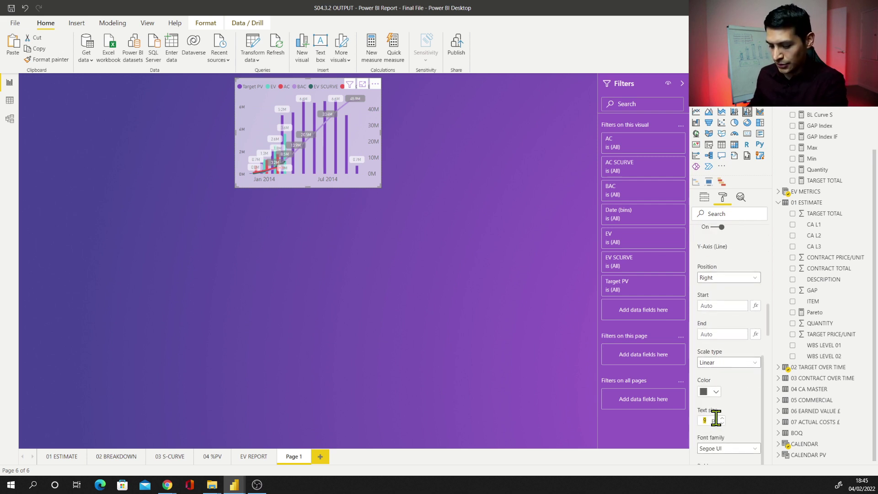
{"action": "left_click", "coordinate": [740, 449]}
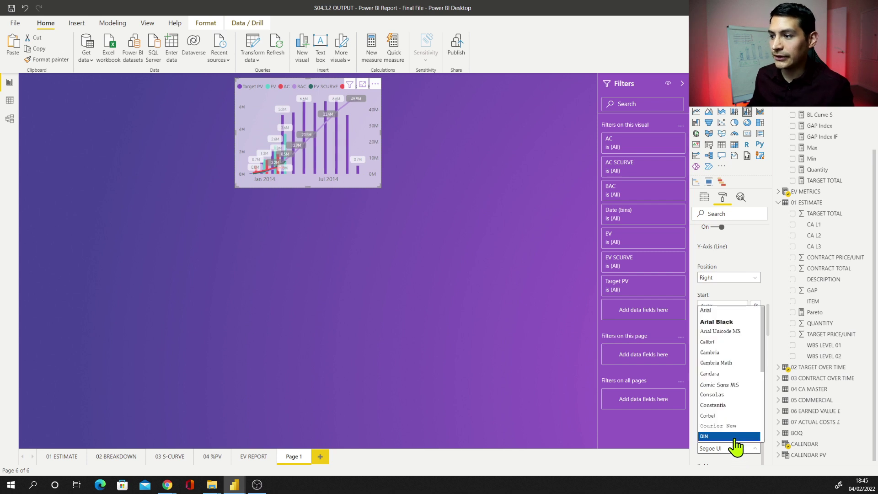
{"action": "left_click", "coordinate": [735, 437]}
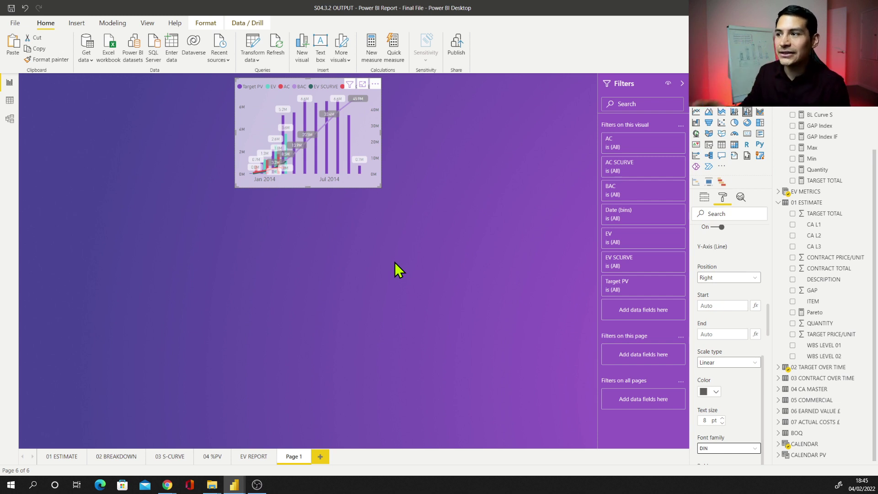
{"action": "scroll", "coordinate": [760, 363], "scroll_direction": "down", "scroll_amount": 5}
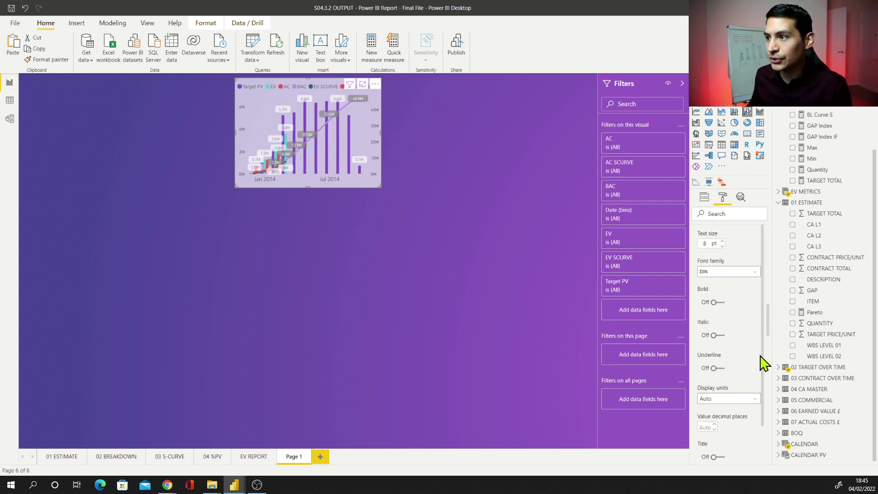
{"action": "scroll", "coordinate": [759, 284], "scroll_direction": "down", "scroll_amount": 10}
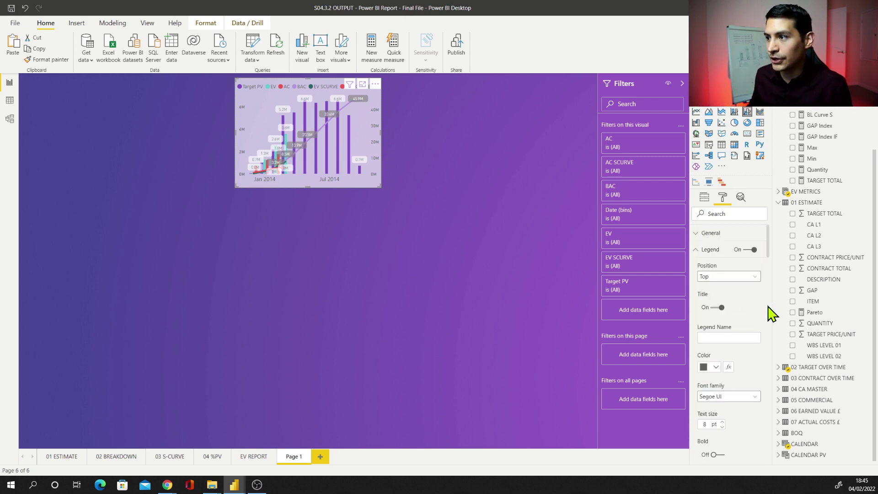
{"action": "left_click", "coordinate": [696, 249]}
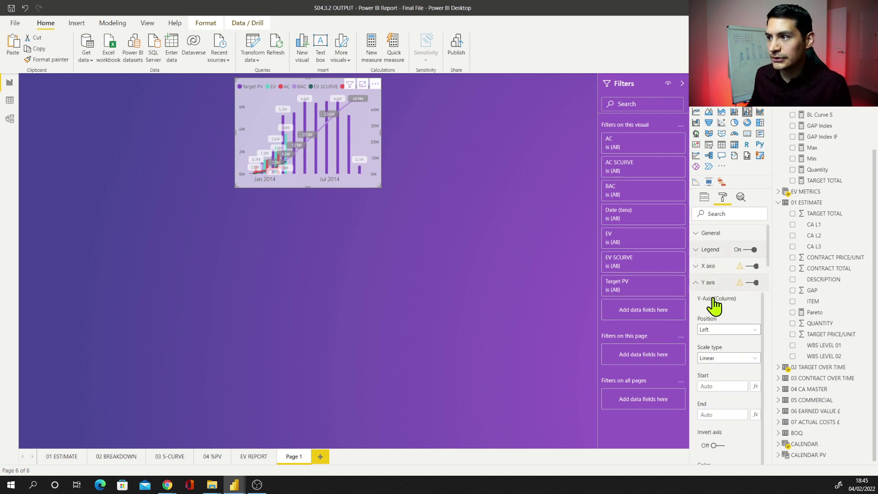
{"action": "left_click", "coordinate": [696, 283]}
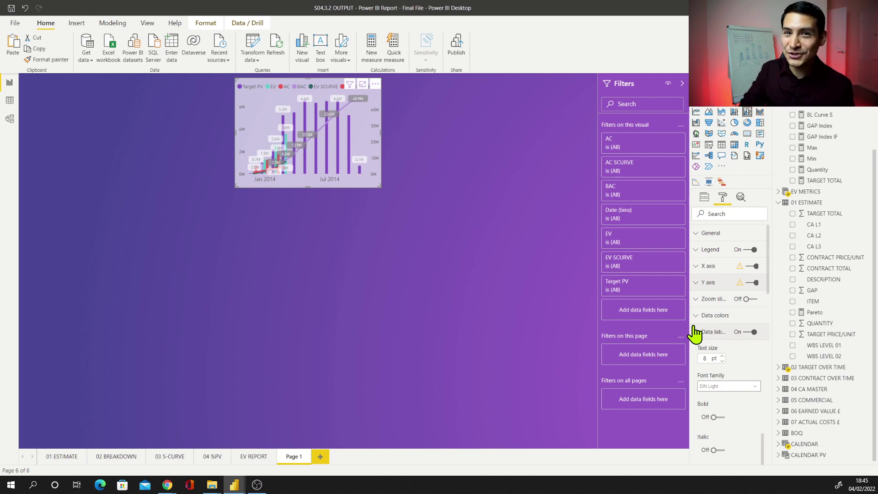
- On EV REPORT, toggle the Earned Value matrix's tooltip off and on, leaving its page on Auto
{"action": "left_click", "coordinate": [247, 458]}
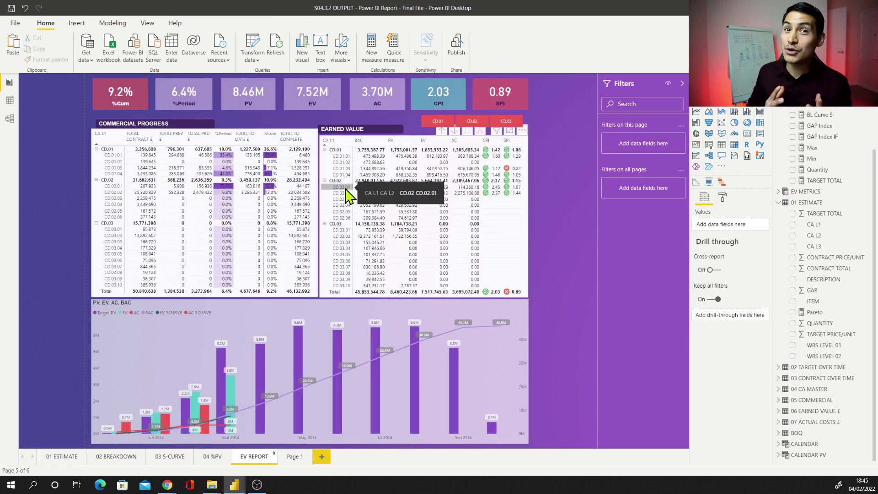
{"action": "left_click", "coordinate": [528, 230]}
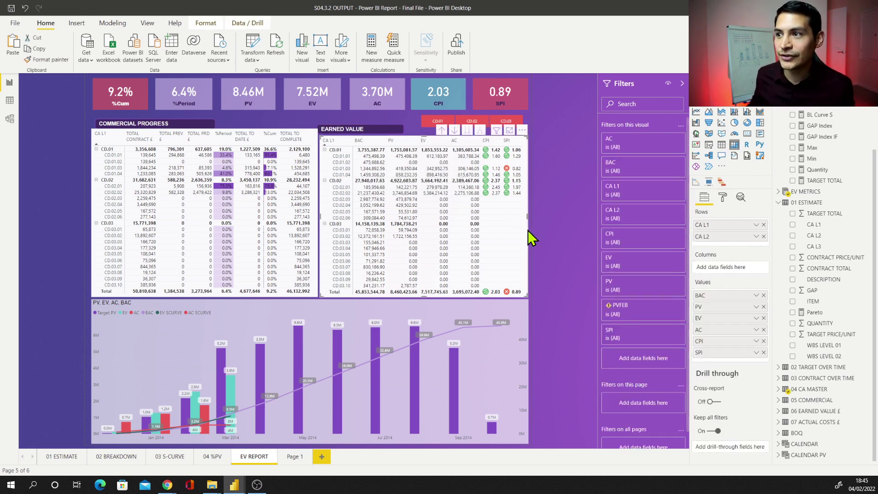
{"action": "left_click", "coordinate": [723, 199]}
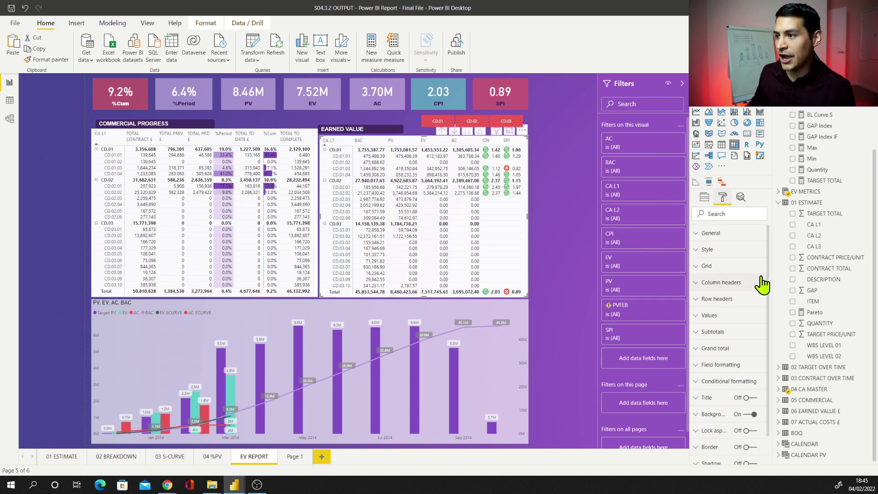
{"action": "scroll", "coordinate": [752, 280], "scroll_direction": "down", "scroll_amount": 1}
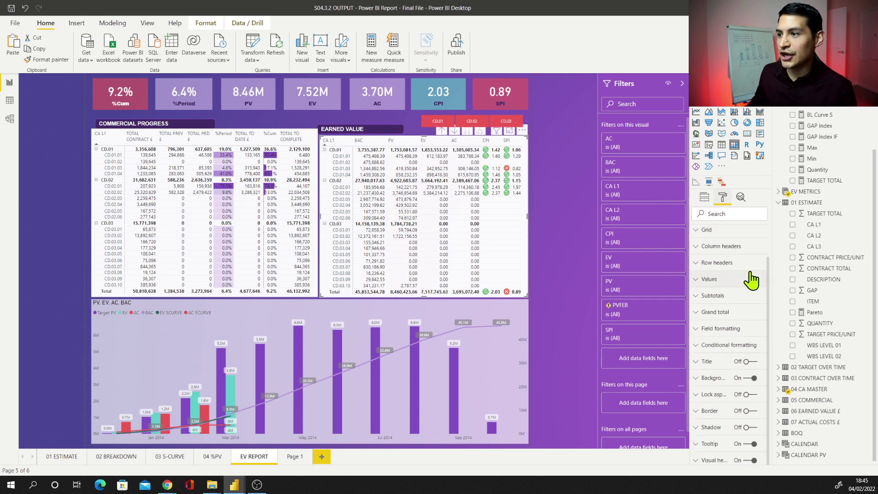
{"action": "left_click", "coordinate": [697, 446]}
{"action": "left_click", "coordinate": [750, 444]}
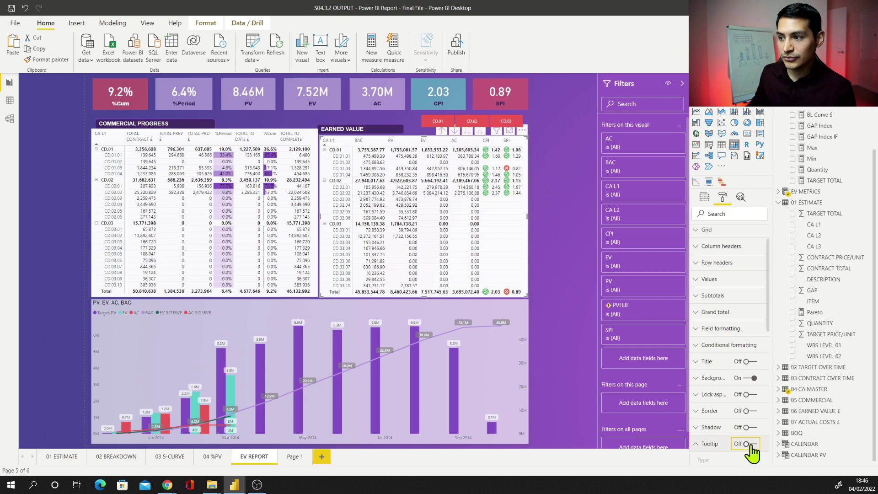
{"action": "left_click", "coordinate": [750, 444]}
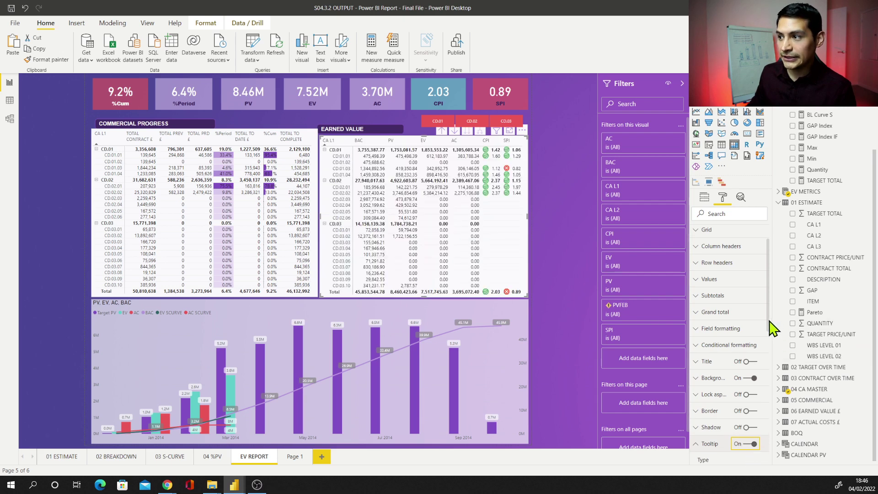
{"action": "left_click_drag", "start_coordinate": [773, 328], "coordinate": [770, 376]}
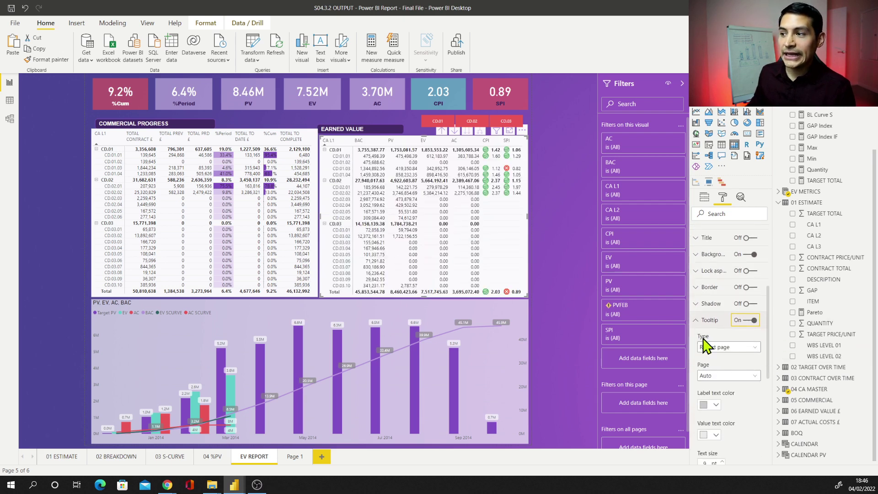
{"action": "left_click", "coordinate": [724, 377]}
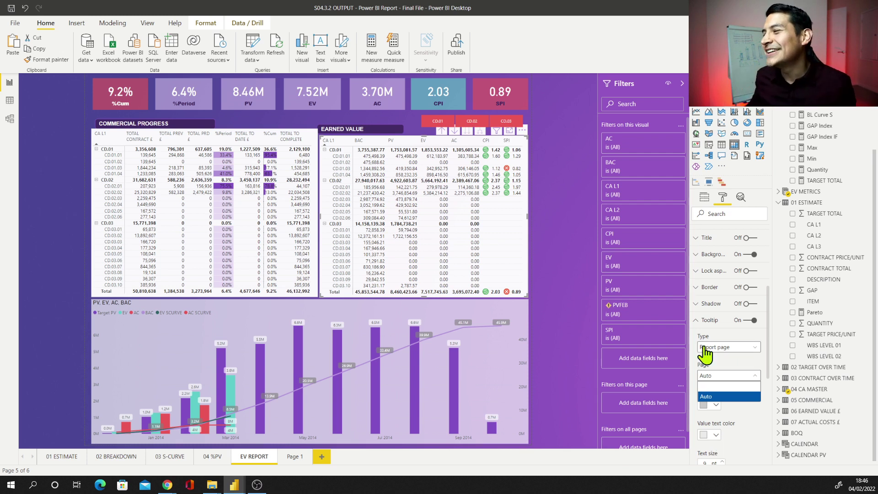
{"action": "left_click", "coordinate": [714, 396]}
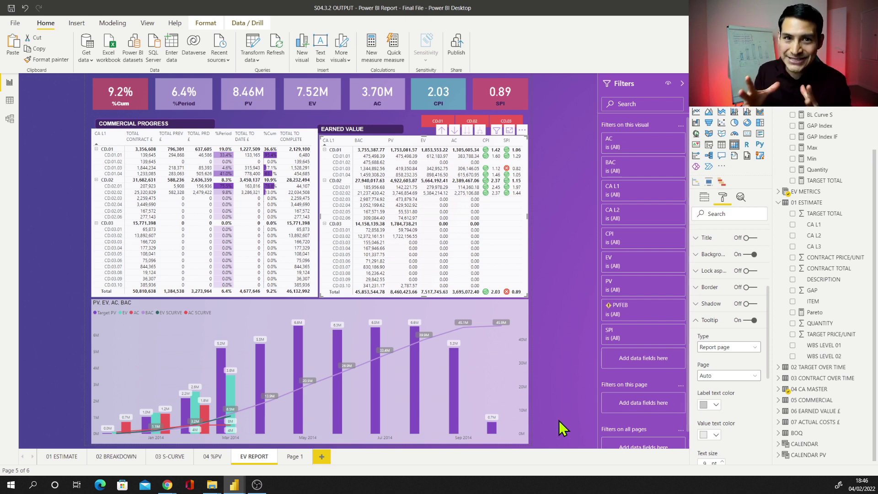
- Rename Page 1 to 'Tooltip' in its page information settings
{"action": "left_click", "coordinate": [297, 458]}
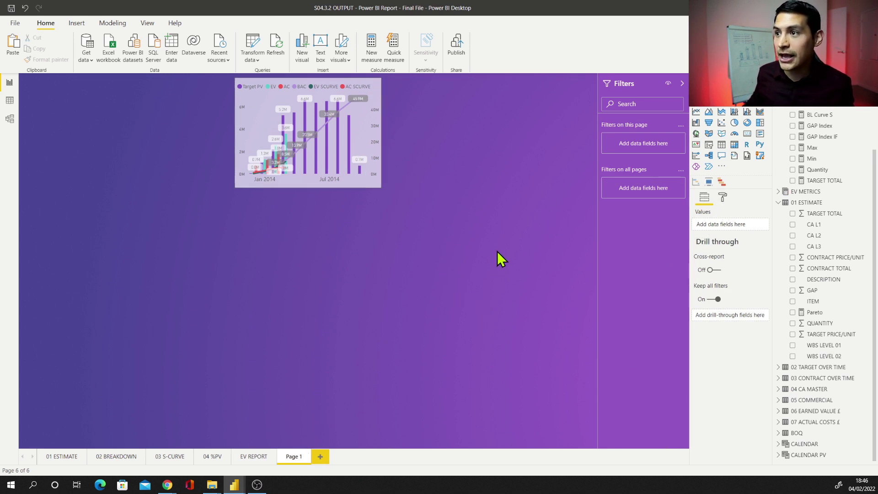
{"action": "left_click", "coordinate": [724, 201]}
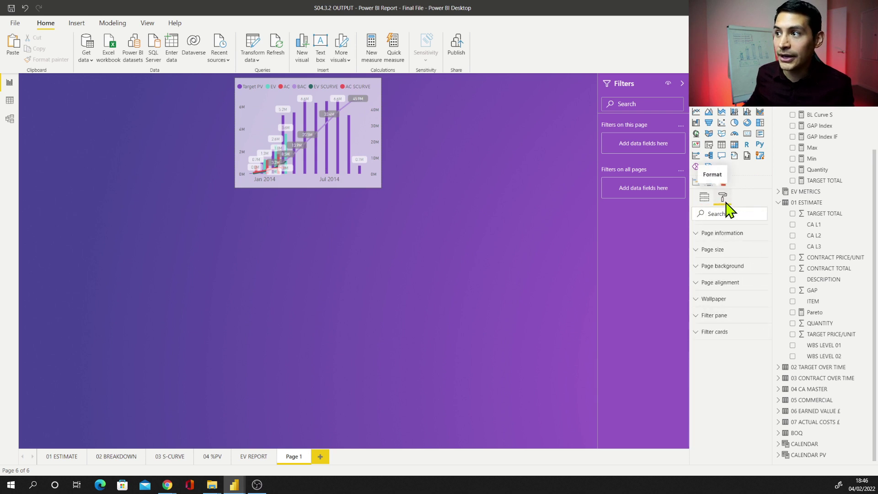
{"action": "left_click", "coordinate": [732, 246]}
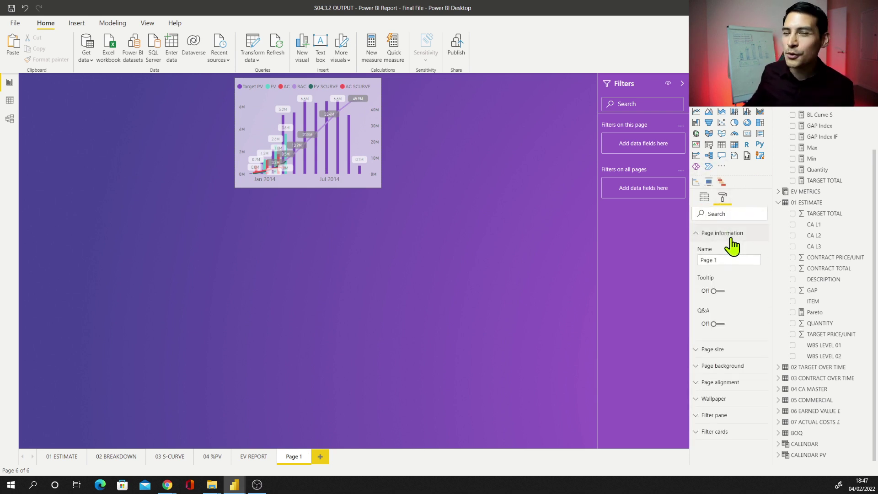
{"action": "left_click", "coordinate": [731, 260]}
{"action": "type", "text": "Too"}
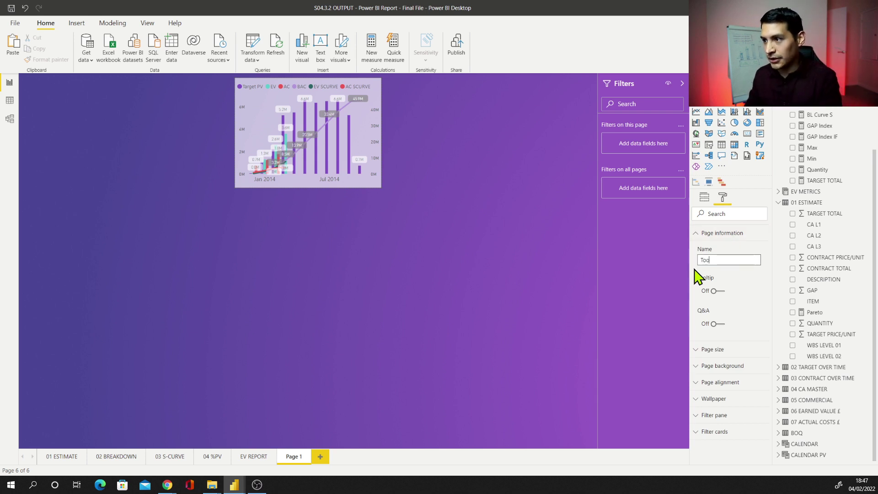
{"action": "type", "text": "ltio"}
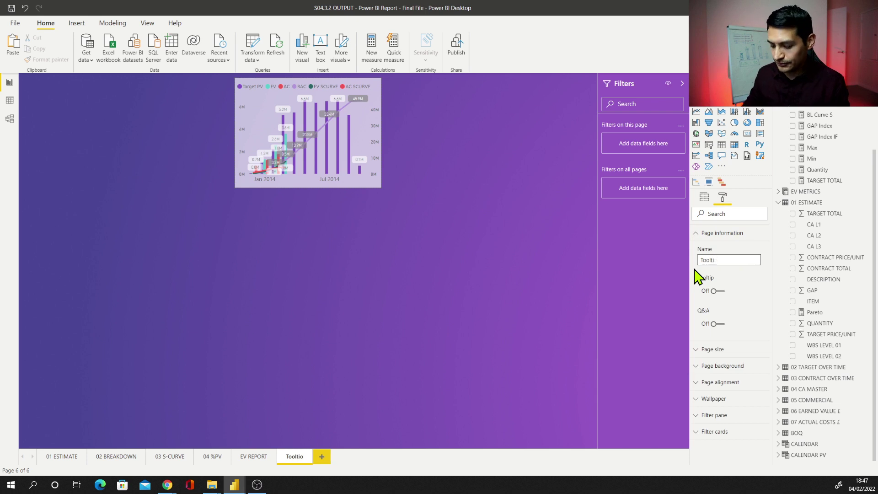
{"action": "left_click", "coordinate": [750, 288]}
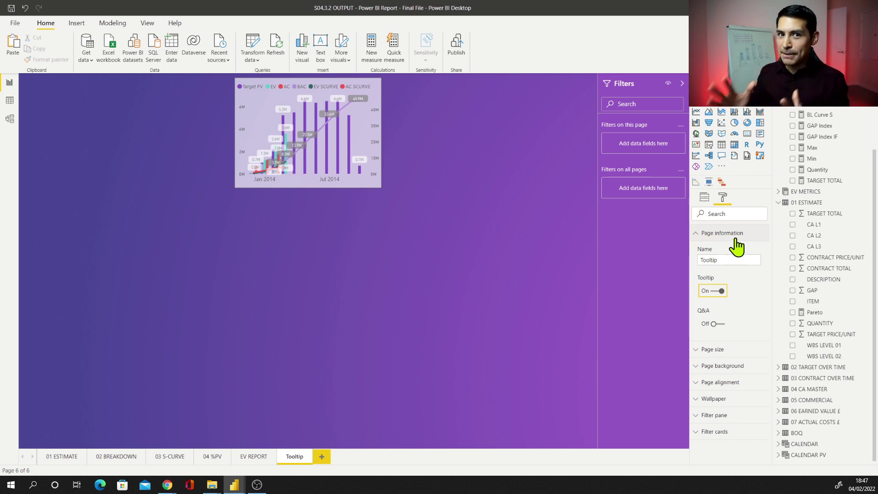
- Point the Earned Value matrix's report-page tooltip on EV REPORT to the Tooltip page
{"action": "left_click", "coordinate": [699, 236]}
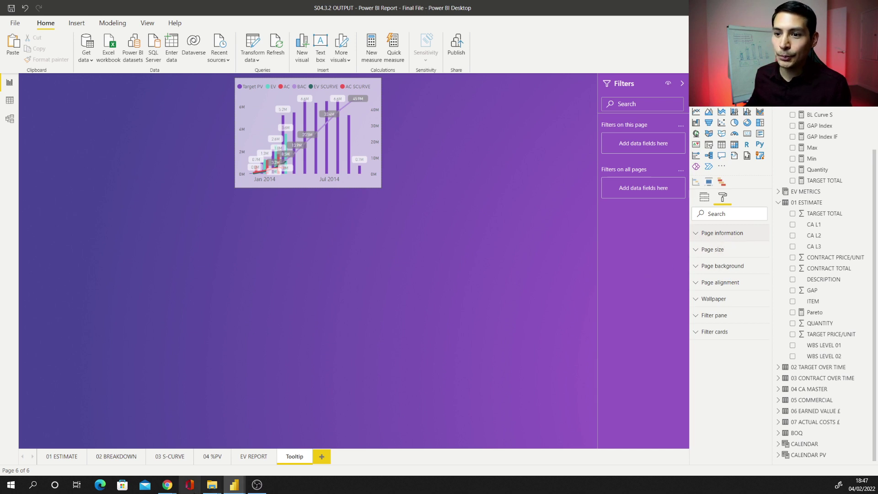
{"action": "left_click", "coordinate": [254, 457]}
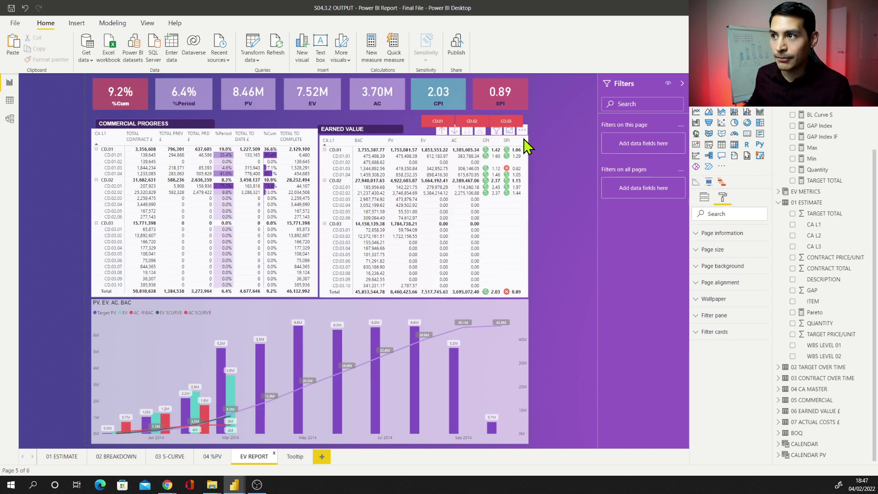
{"action": "left_click", "coordinate": [471, 145]}
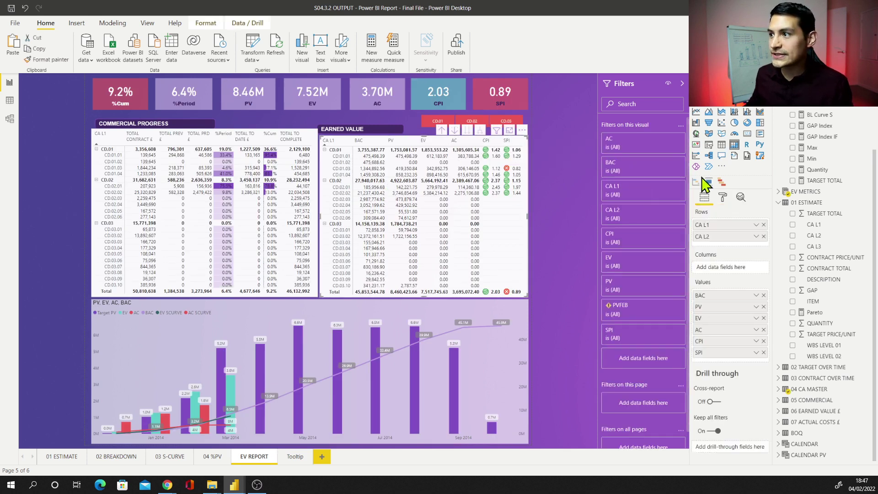
{"action": "left_click", "coordinate": [722, 200]}
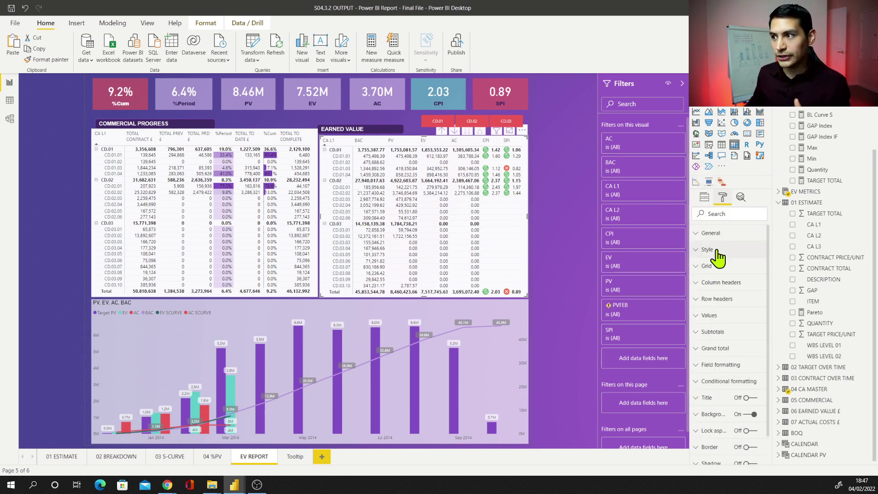
{"action": "scroll", "coordinate": [716, 255], "scroll_direction": "down", "scroll_amount": 2}
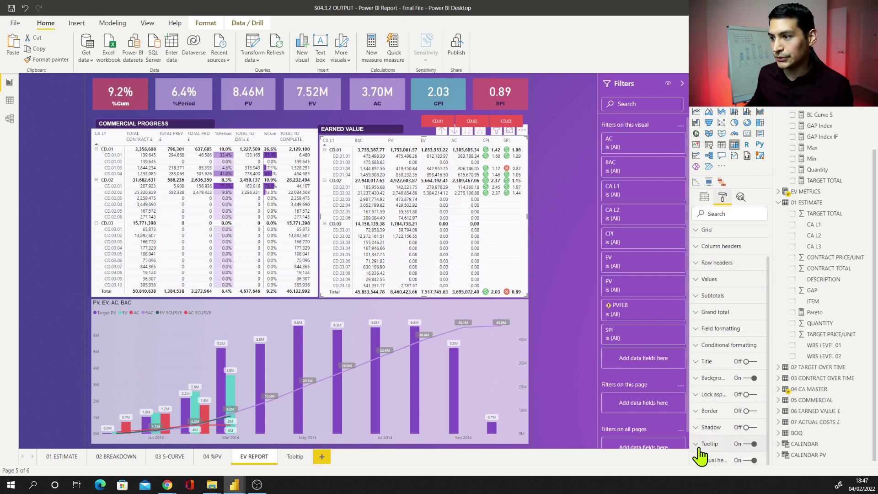
{"action": "left_click", "coordinate": [709, 444]}
{"action": "scroll", "coordinate": [720, 453], "scroll_direction": "down", "scroll_amount": 5}
{"action": "scroll", "coordinate": [722, 450], "scroll_direction": "down", "scroll_amount": 1}
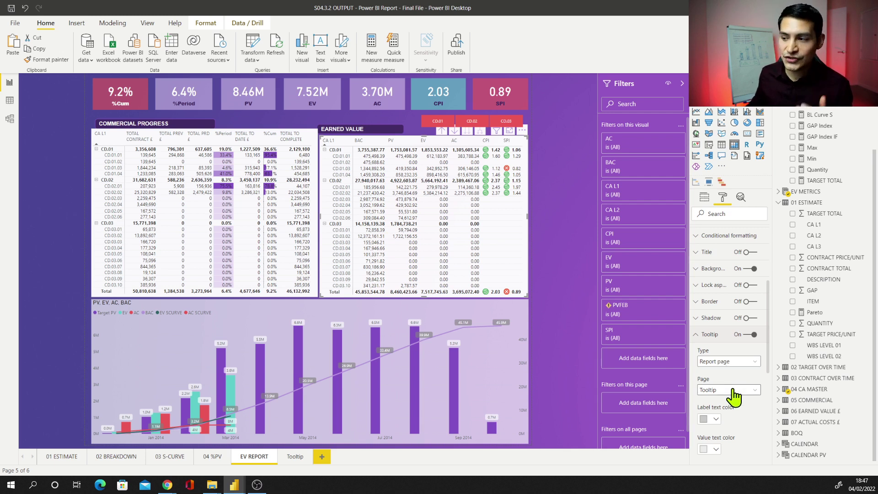
{"action": "left_click", "coordinate": [732, 391]}
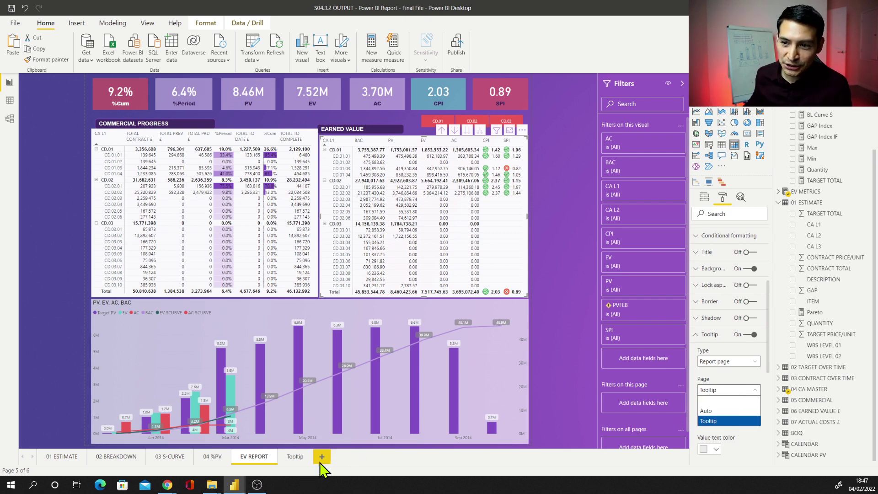
{"action": "left_click", "coordinate": [727, 421]}
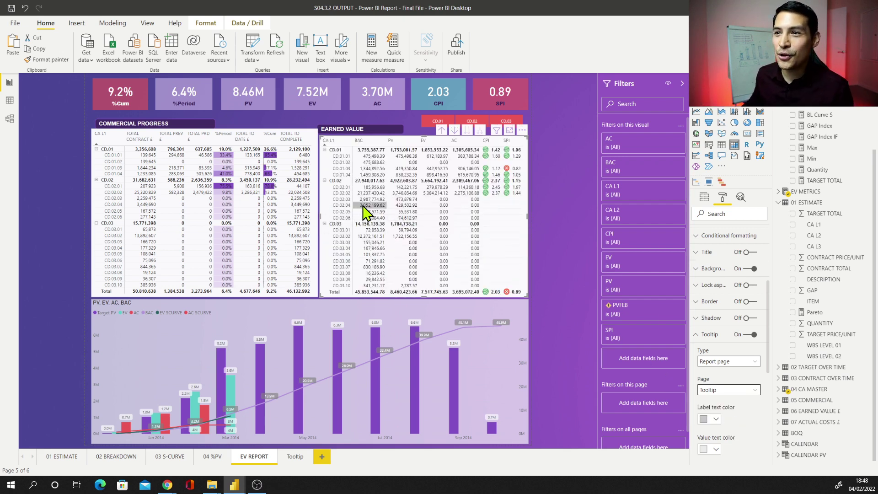
{"action": "mouse_move", "coordinate": [364, 206]}
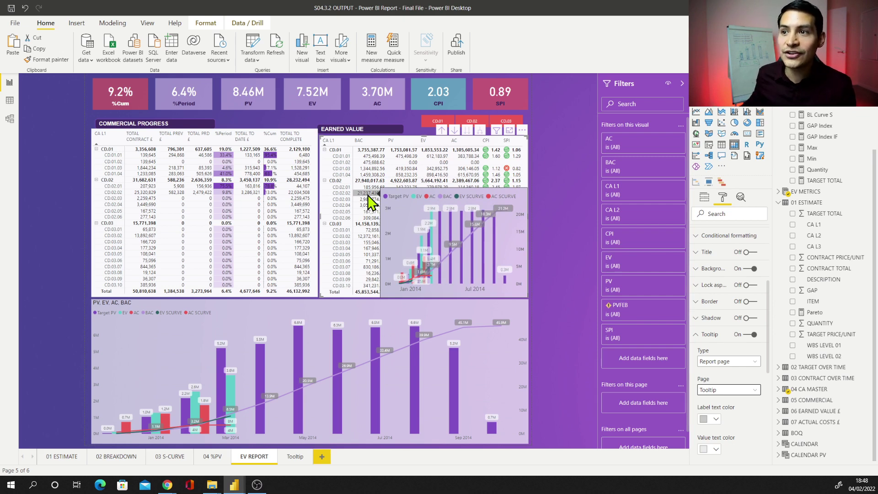
{"action": "left_click", "coordinate": [479, 121]}
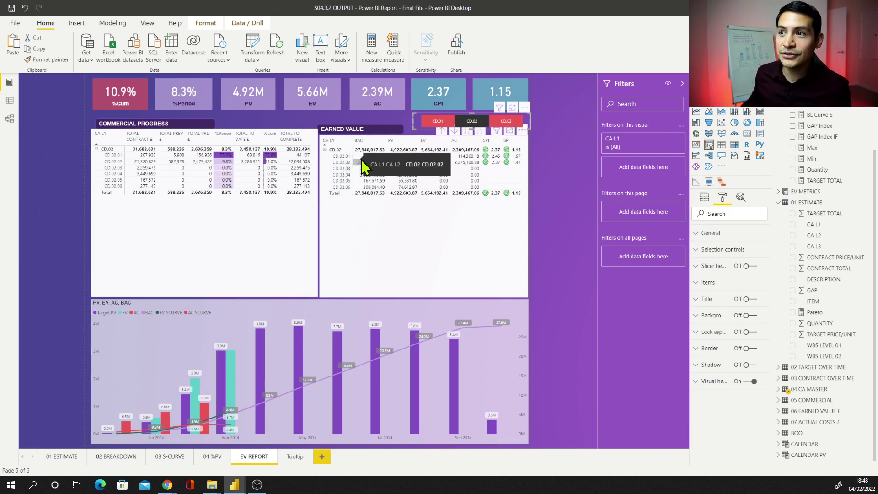
{"action": "mouse_move", "coordinate": [367, 166]}
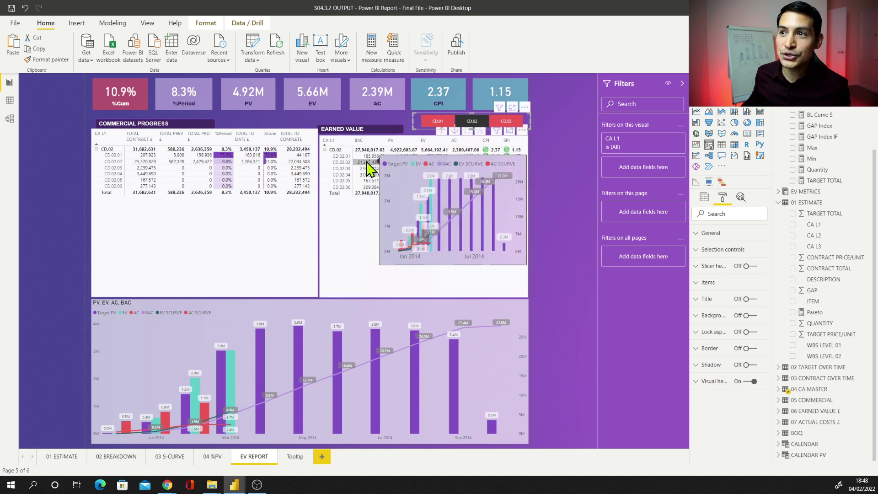
{"action": "left_click", "coordinate": [476, 122]}
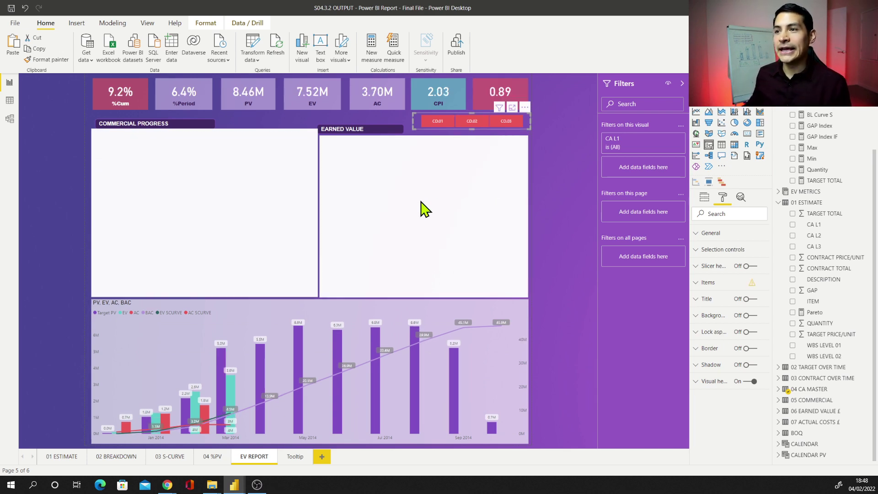